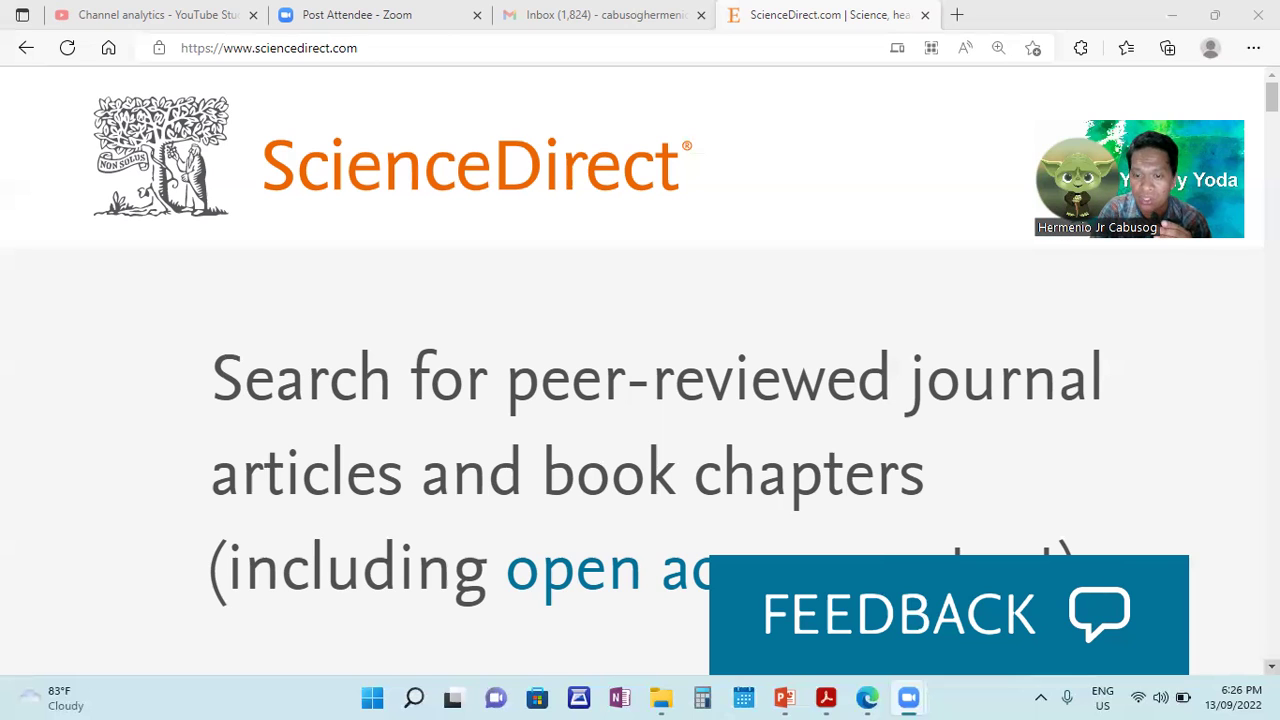
Reset Edge's page zoom from 400% to 100% so ScienceDirect's search bar and account fit
scroll(1271, 666, "down", 1)
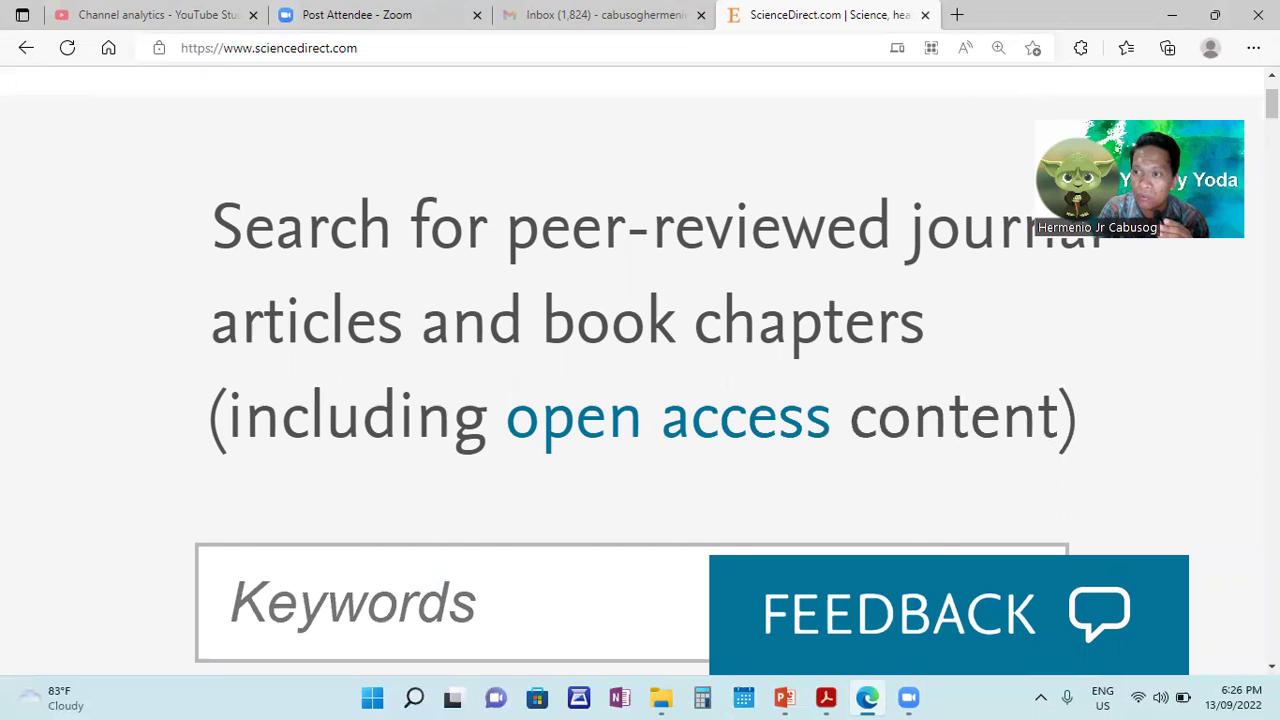
scroll(640, 370, "up", 2)
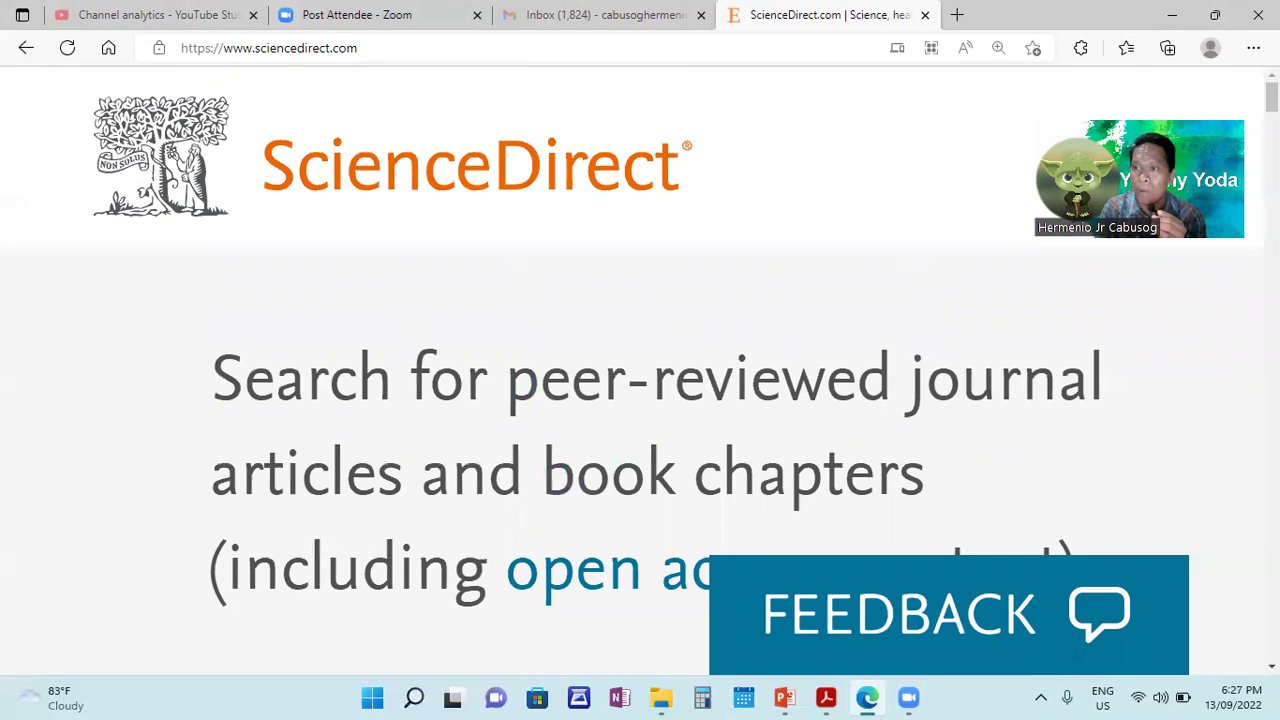
left_click(1253, 47)
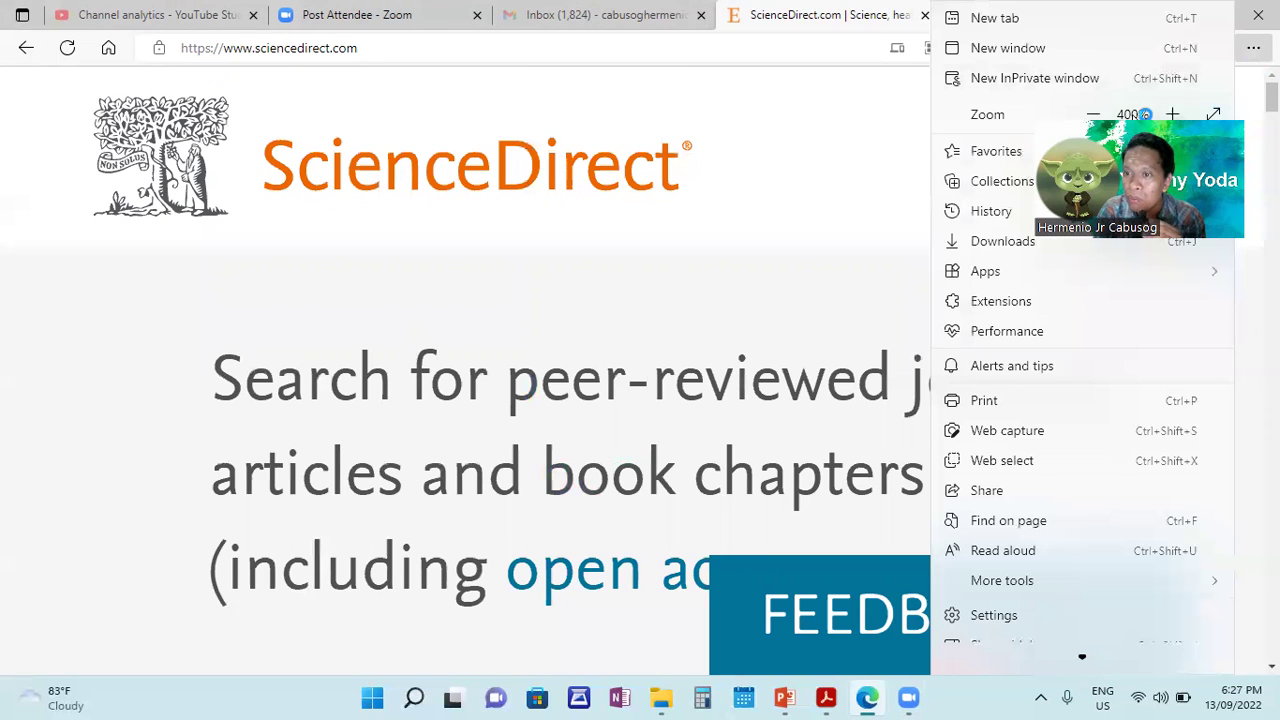
left_click(1093, 114)
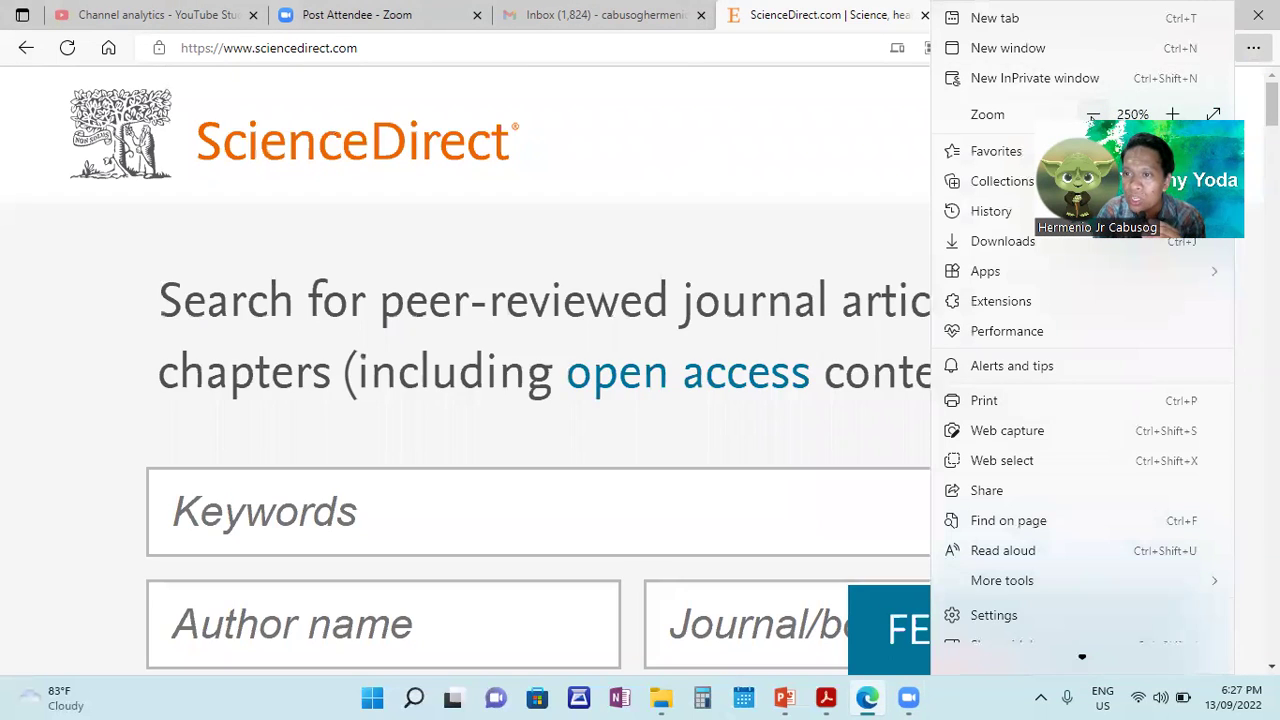
left_click(1093, 114)
left_click(1093, 114)
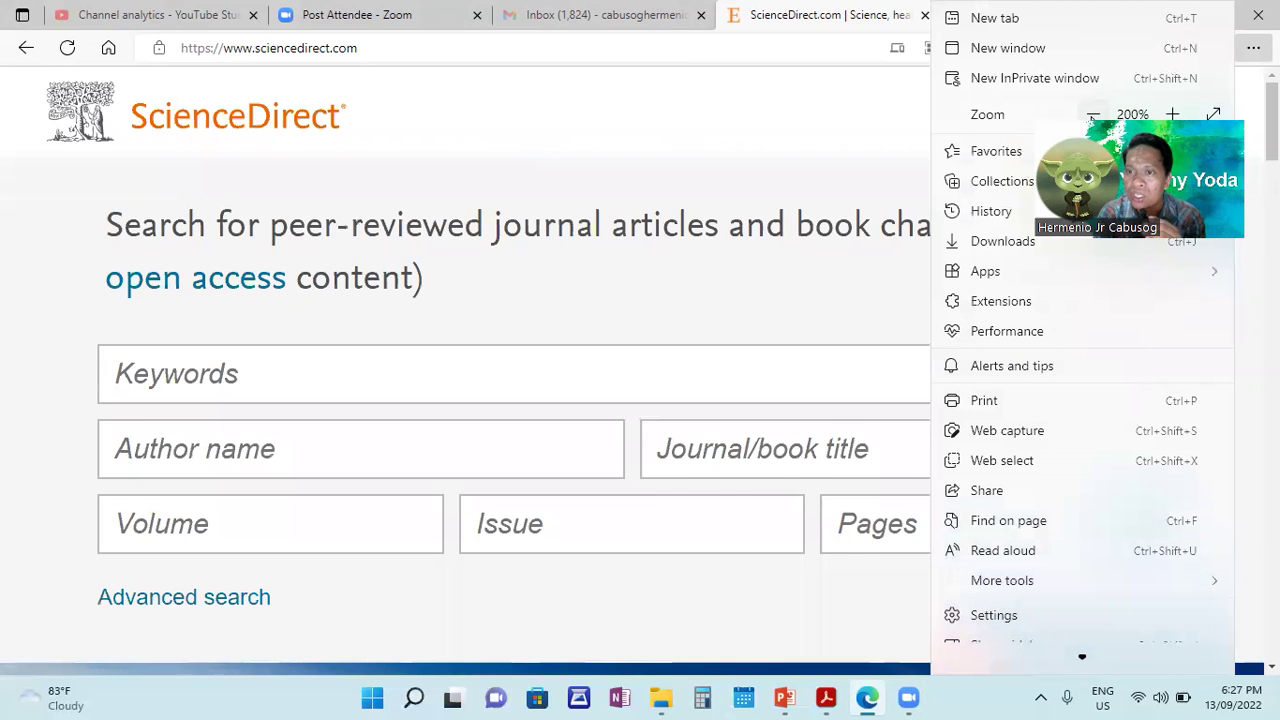
left_click(1093, 114)
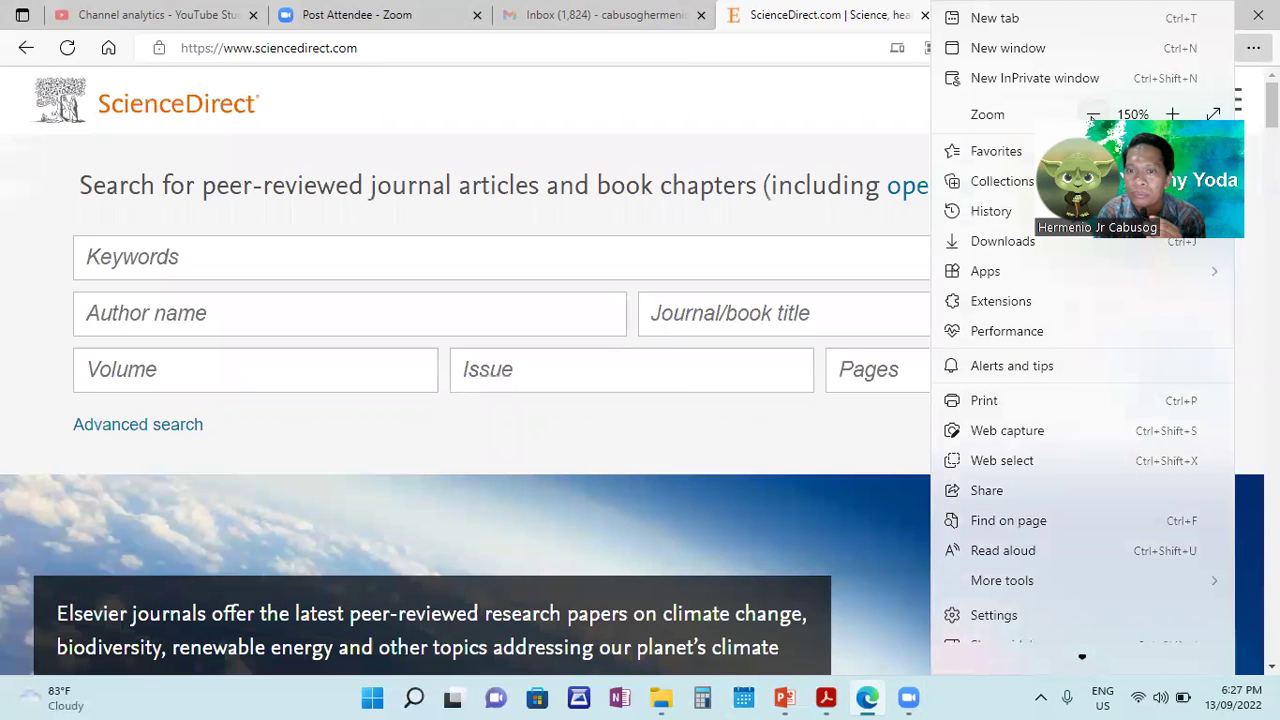
left_click(1093, 114)
left_click(1093, 114)
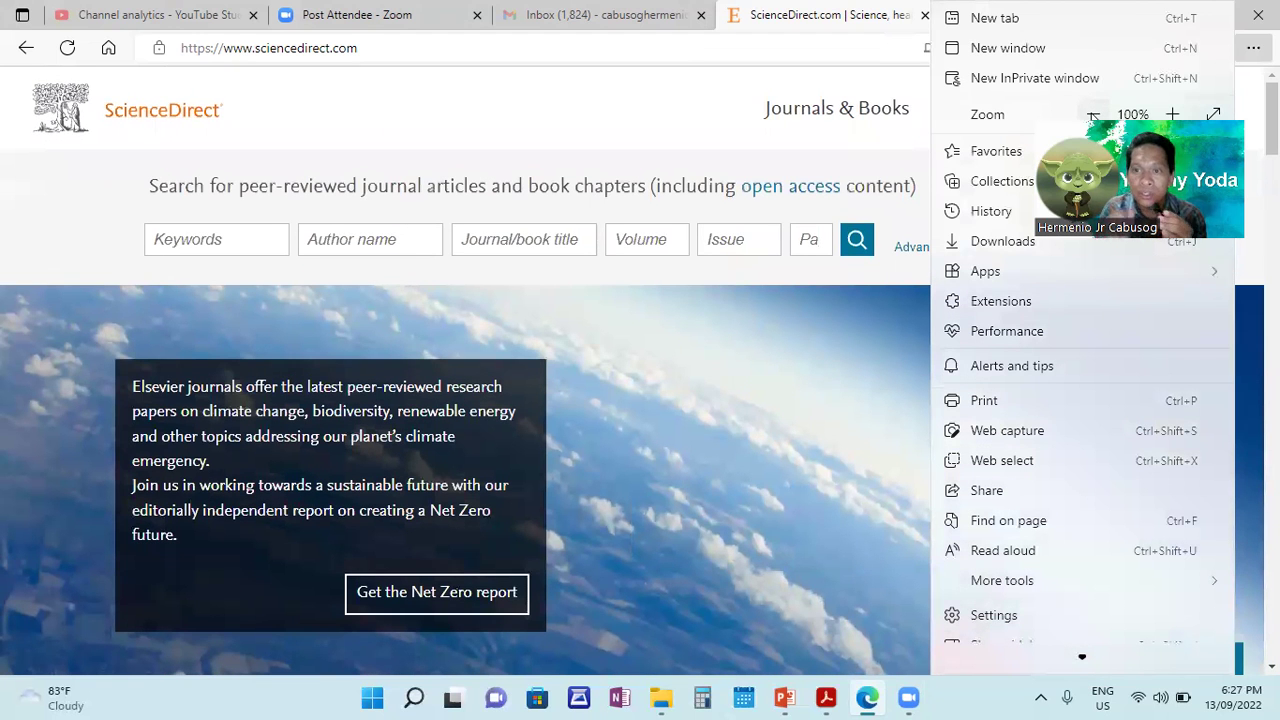
left_click(1093, 114)
left_click(716, 420)
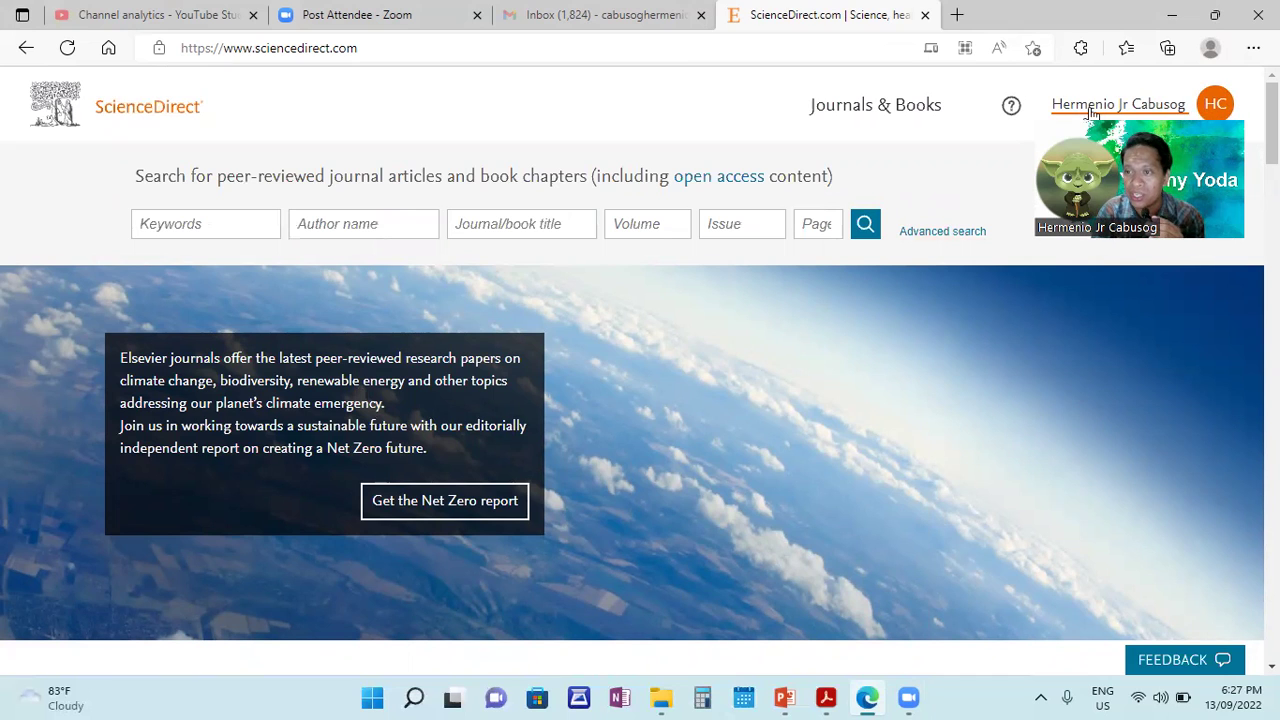
left_click(1213, 110)
left_click(1050, 105)
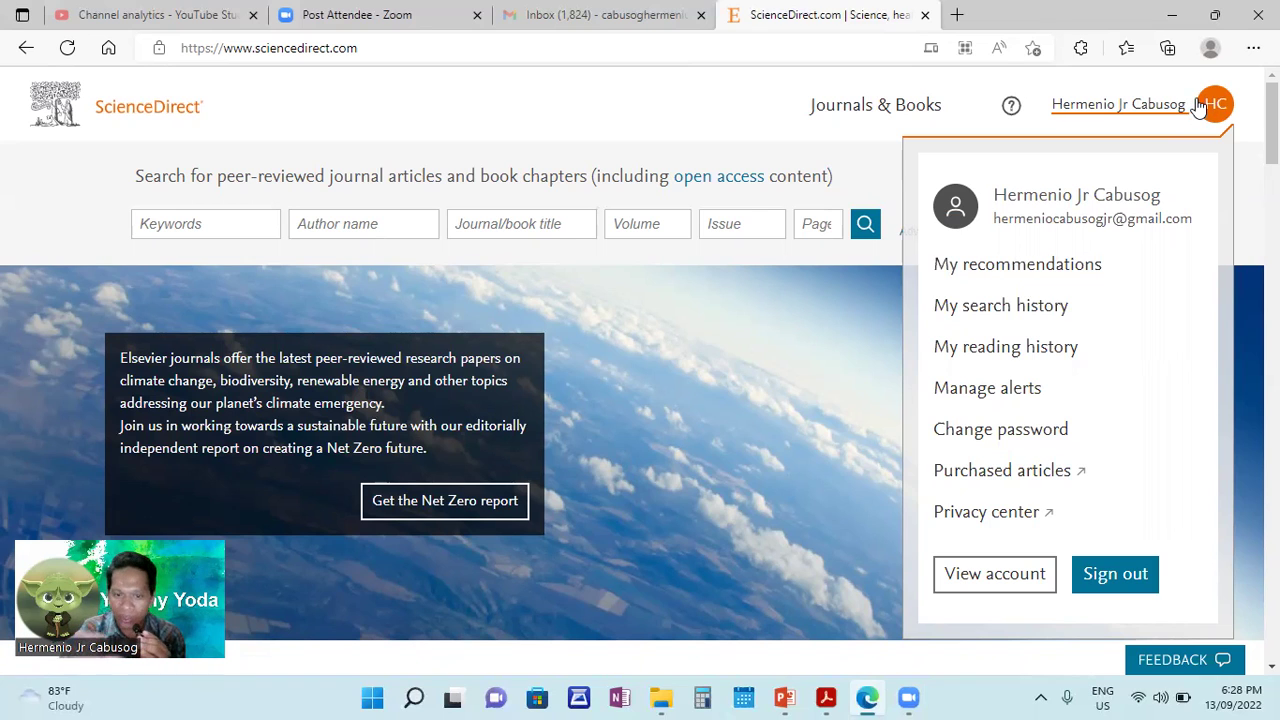
left_click(727, 328)
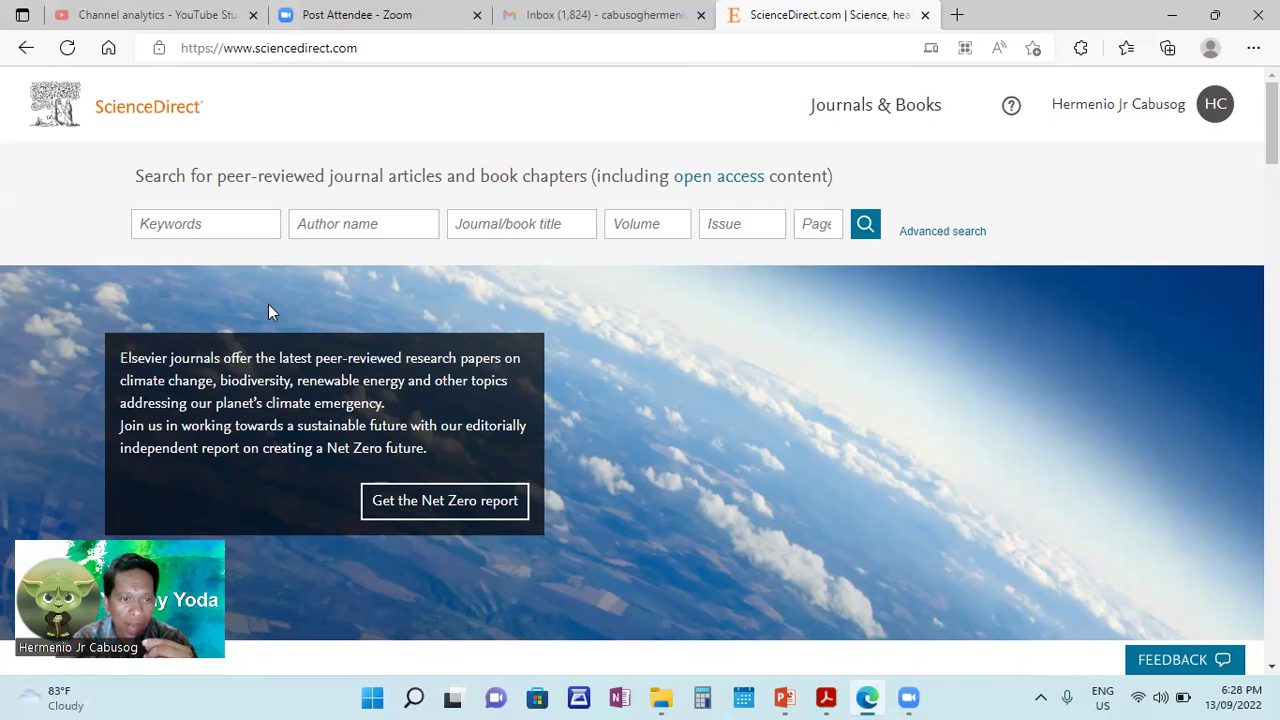
left_click(196, 224)
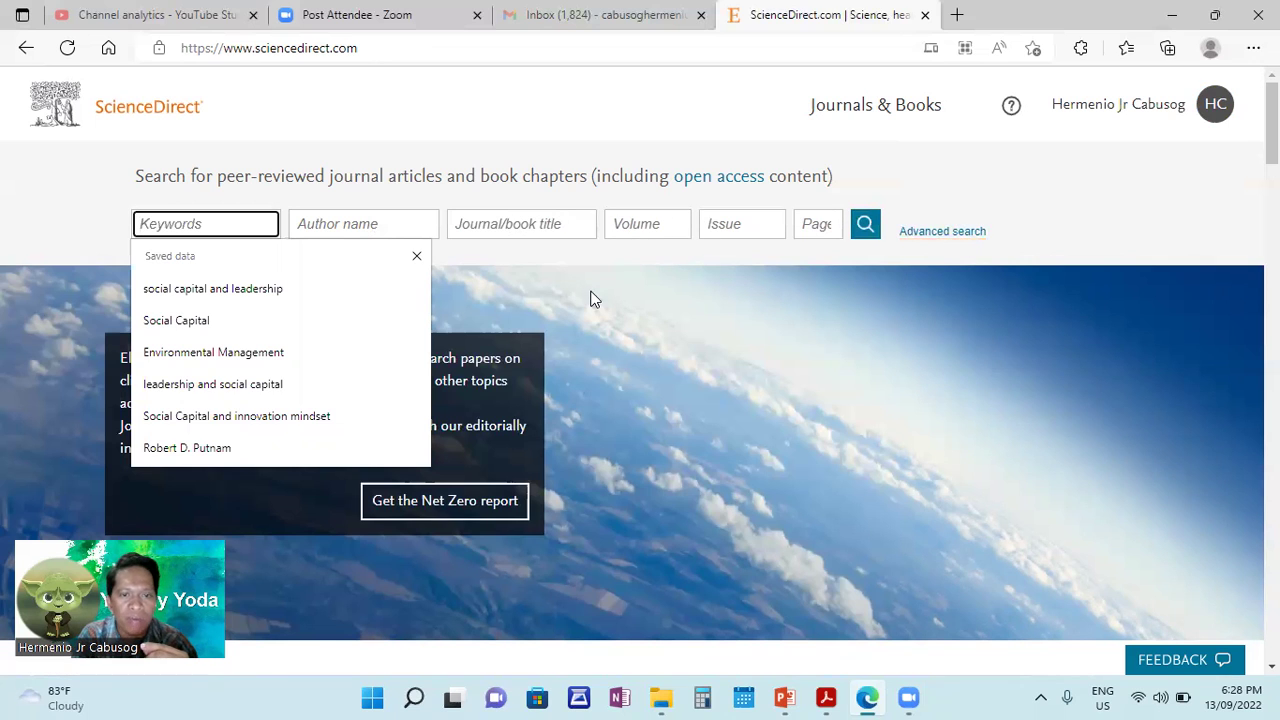
Open ScienceDirect Advanced Search with all fields shown, including title, references and ISSN
left_click(417, 256)
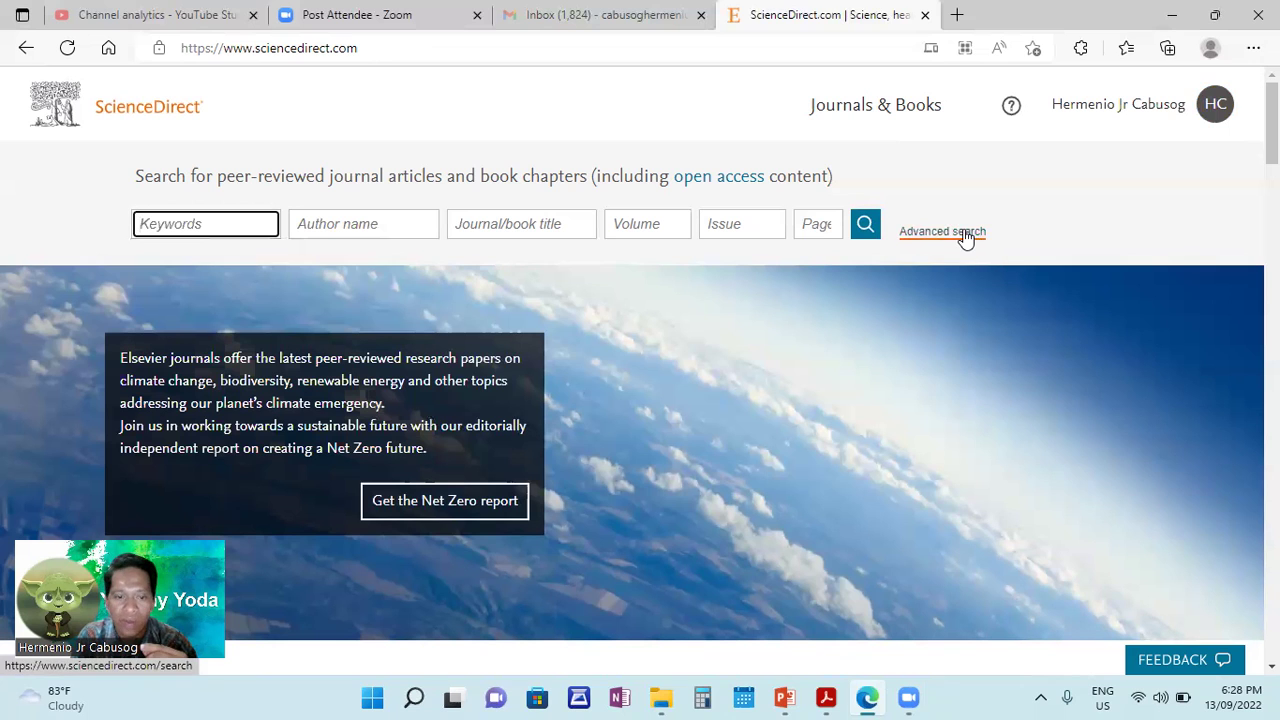
left_click(942, 231)
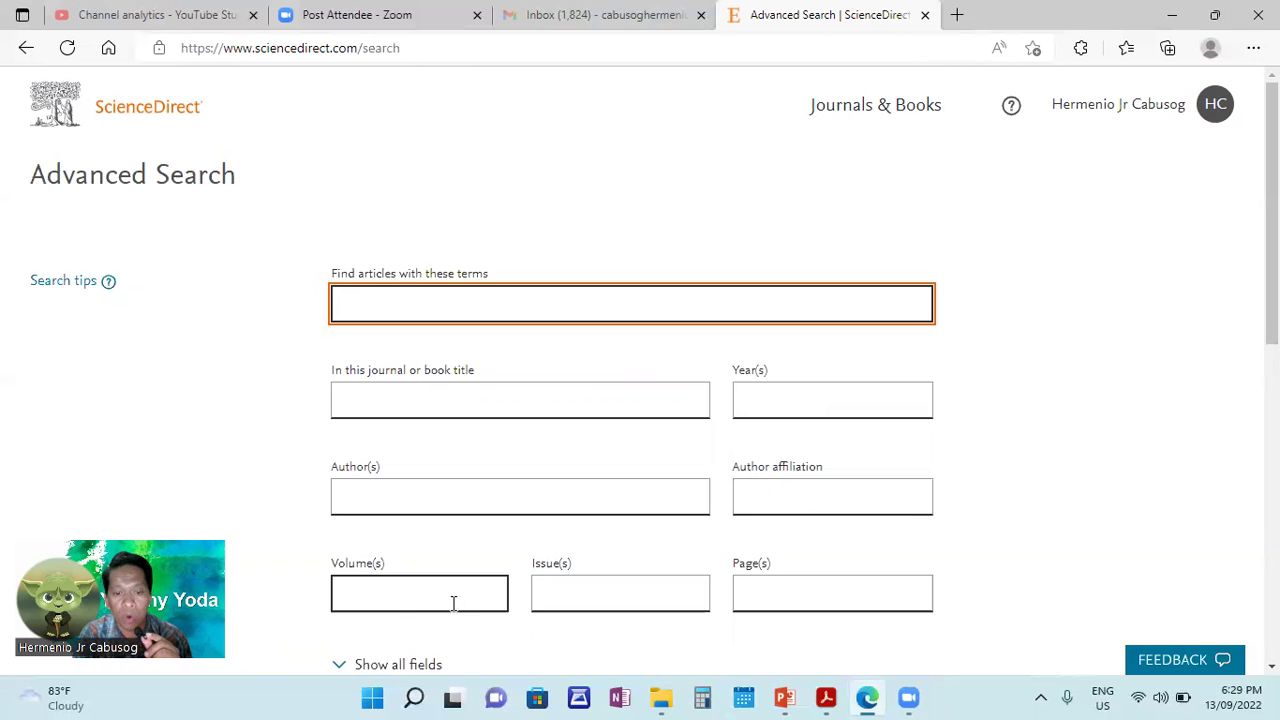
scroll(1270, 665, "down", 3)
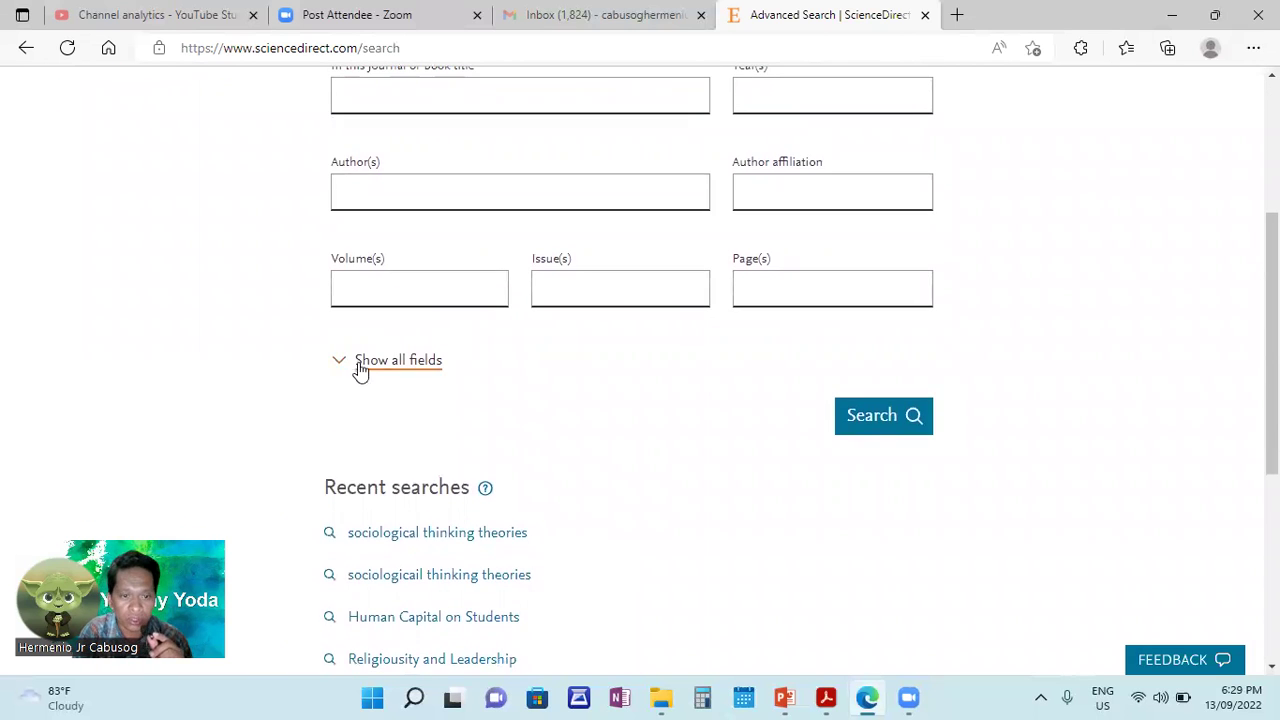
left_click(362, 362)
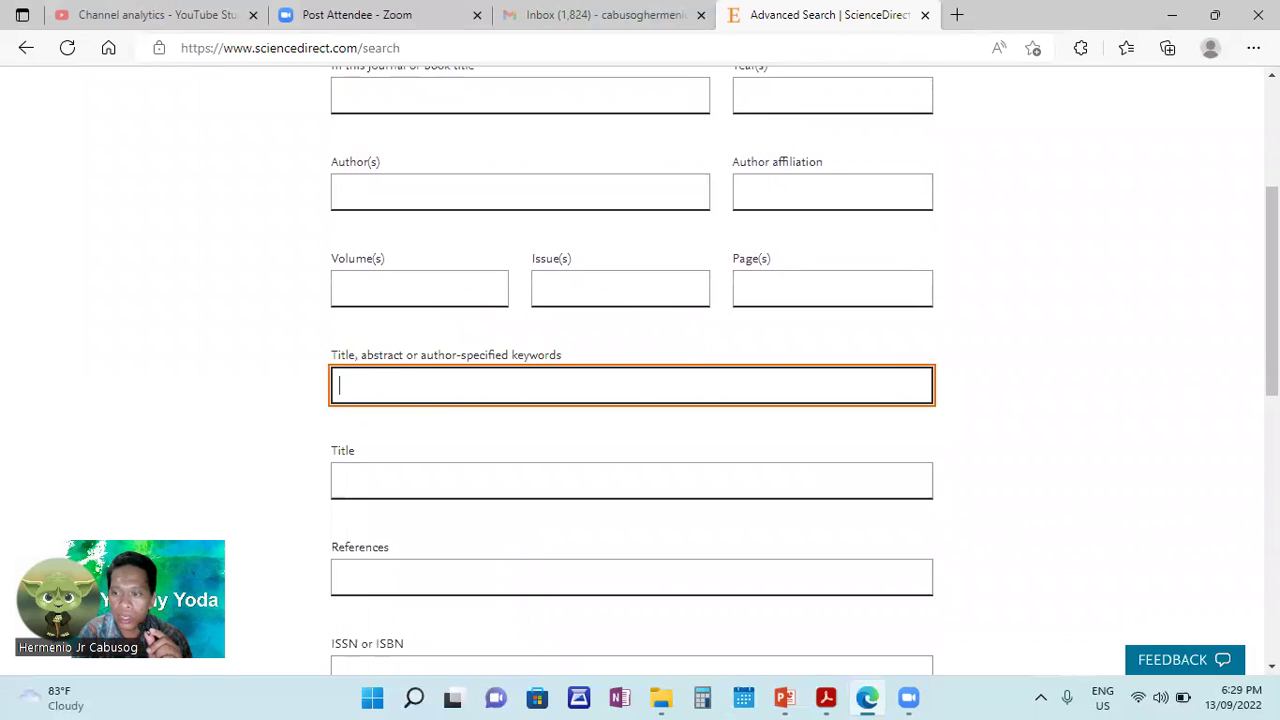
scroll(671, 420, "down", 5)
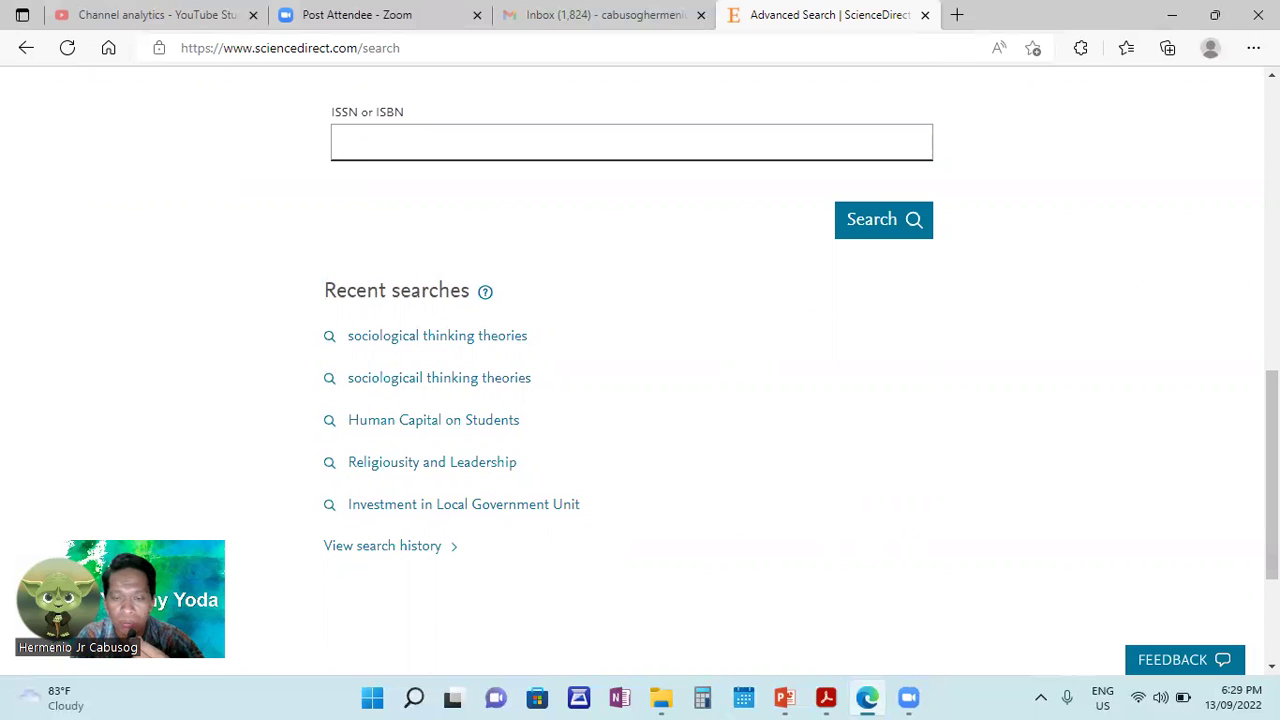
scroll(640, 400, "down", 3)
scroll(640, 400, "up", 4)
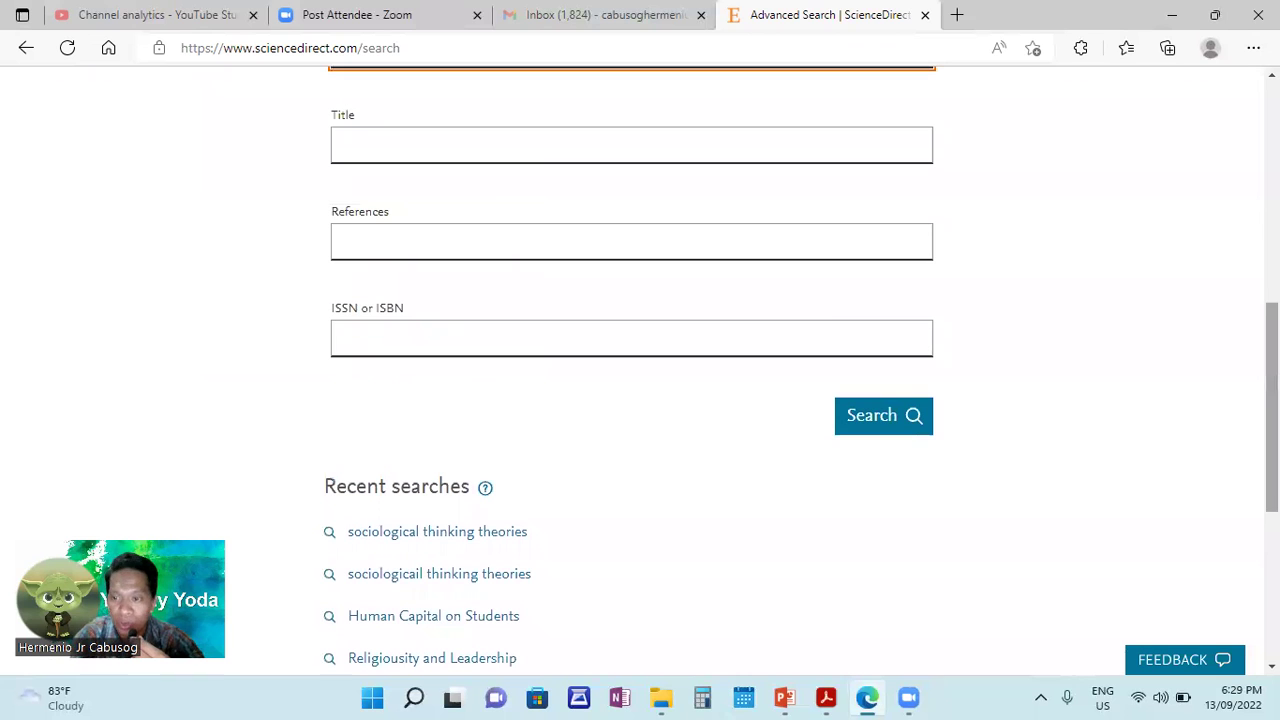
scroll(640, 400, "up", 5)
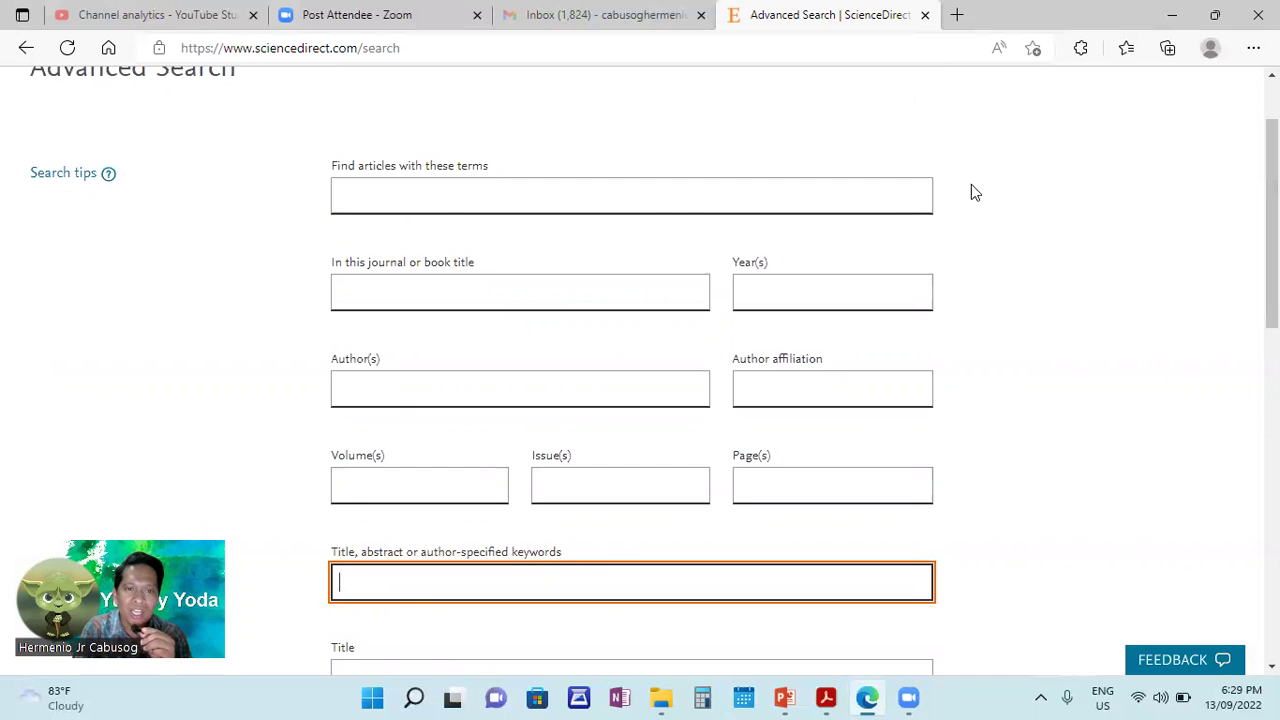
scroll(1128, 150, "up", 2)
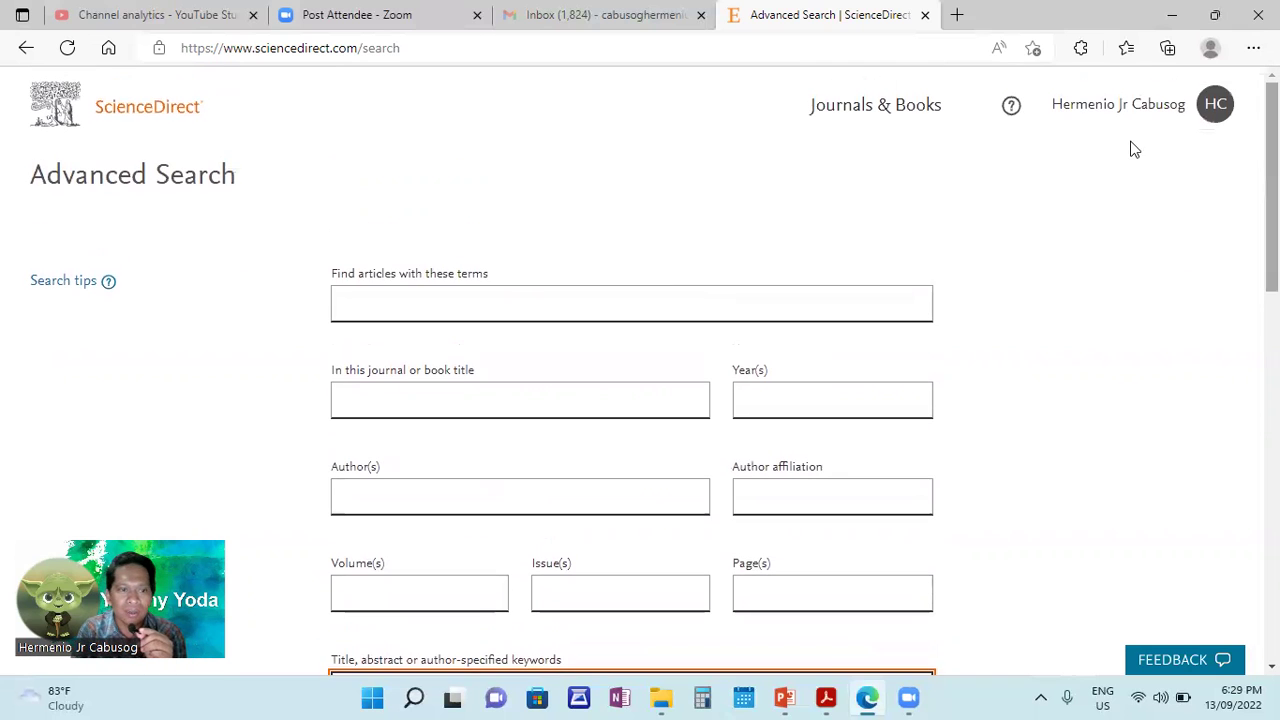
Enter 'social capital' in the 'Find articles with these terms' field, picking it from the suggestions
left_click(480, 313)
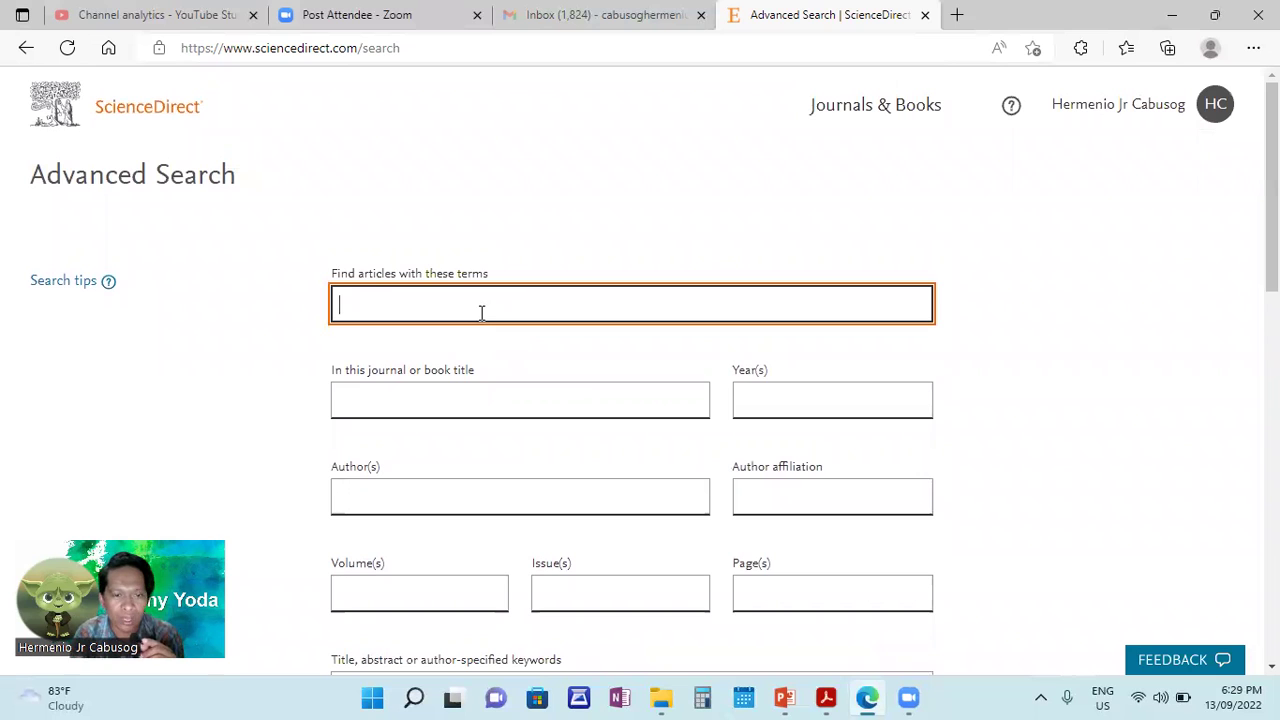
type("s")
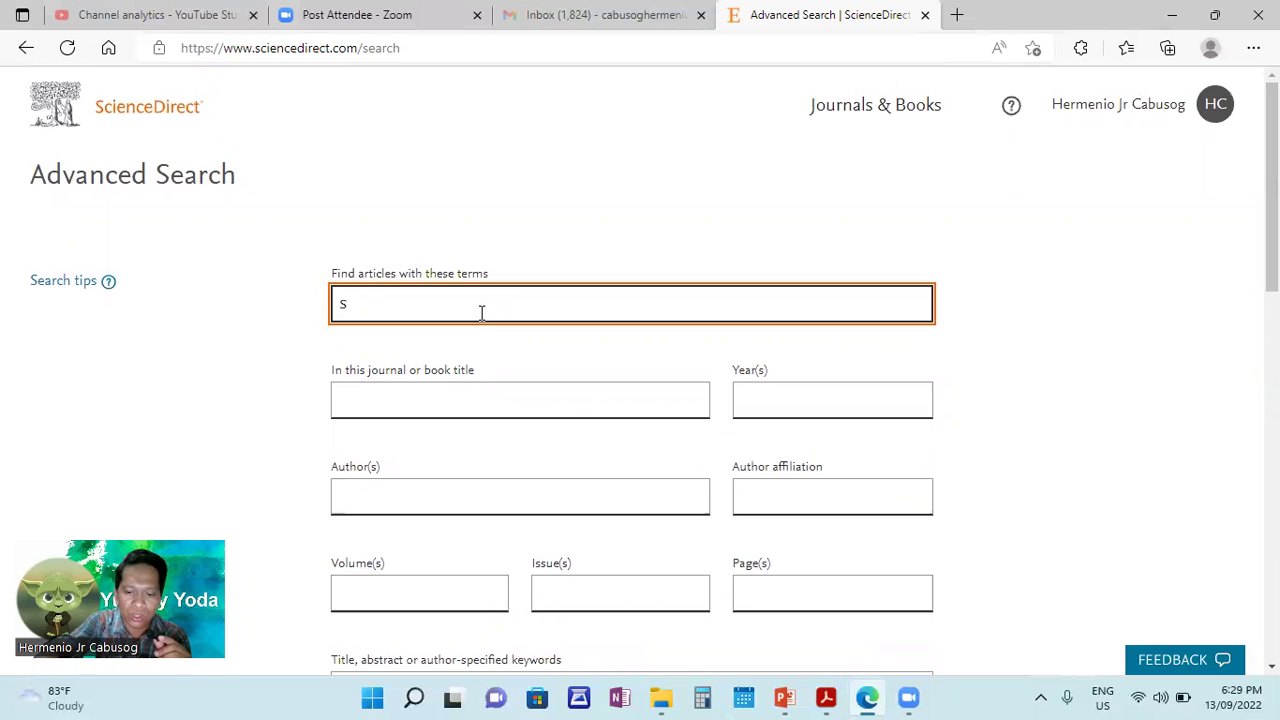
type("ocia")
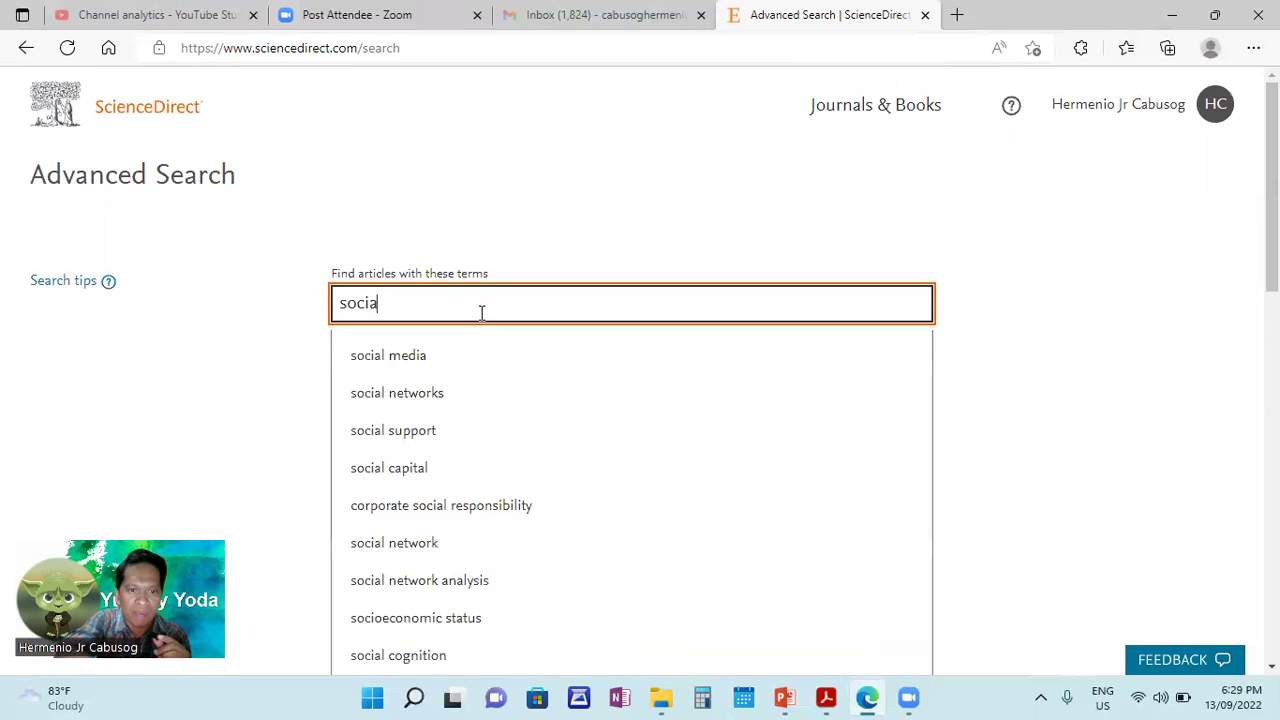
type("l ")
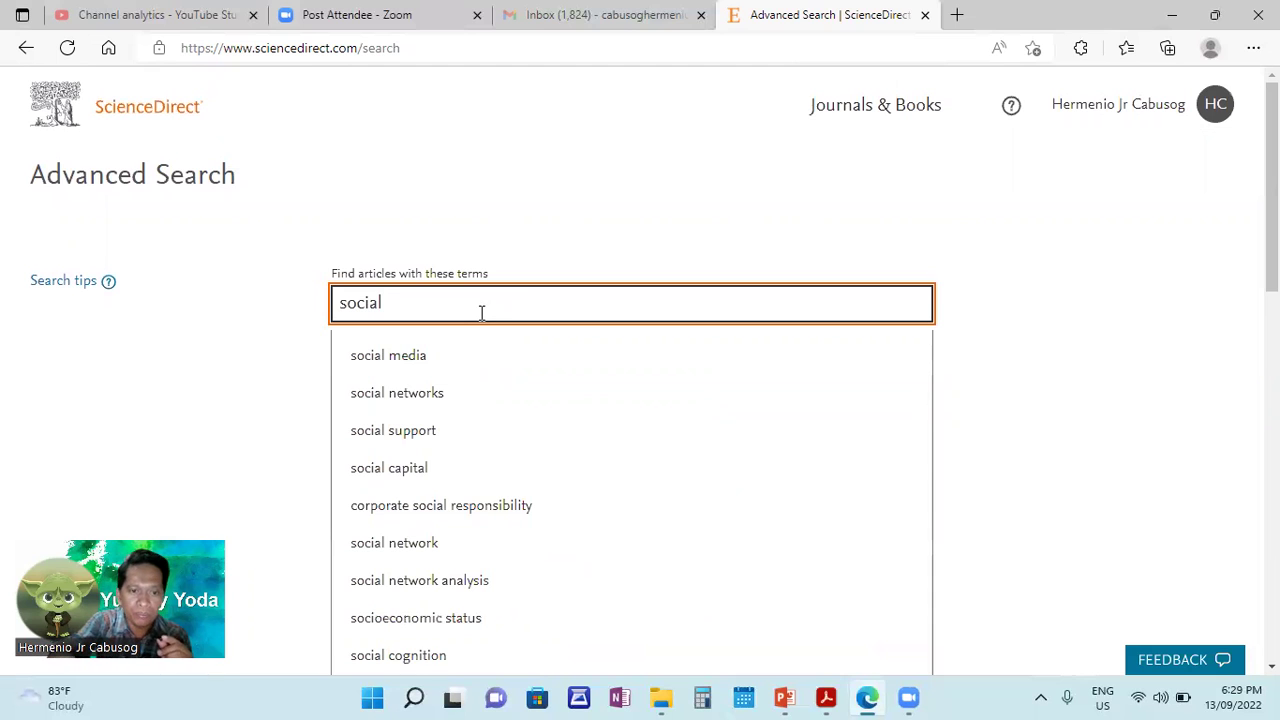
type("ca")
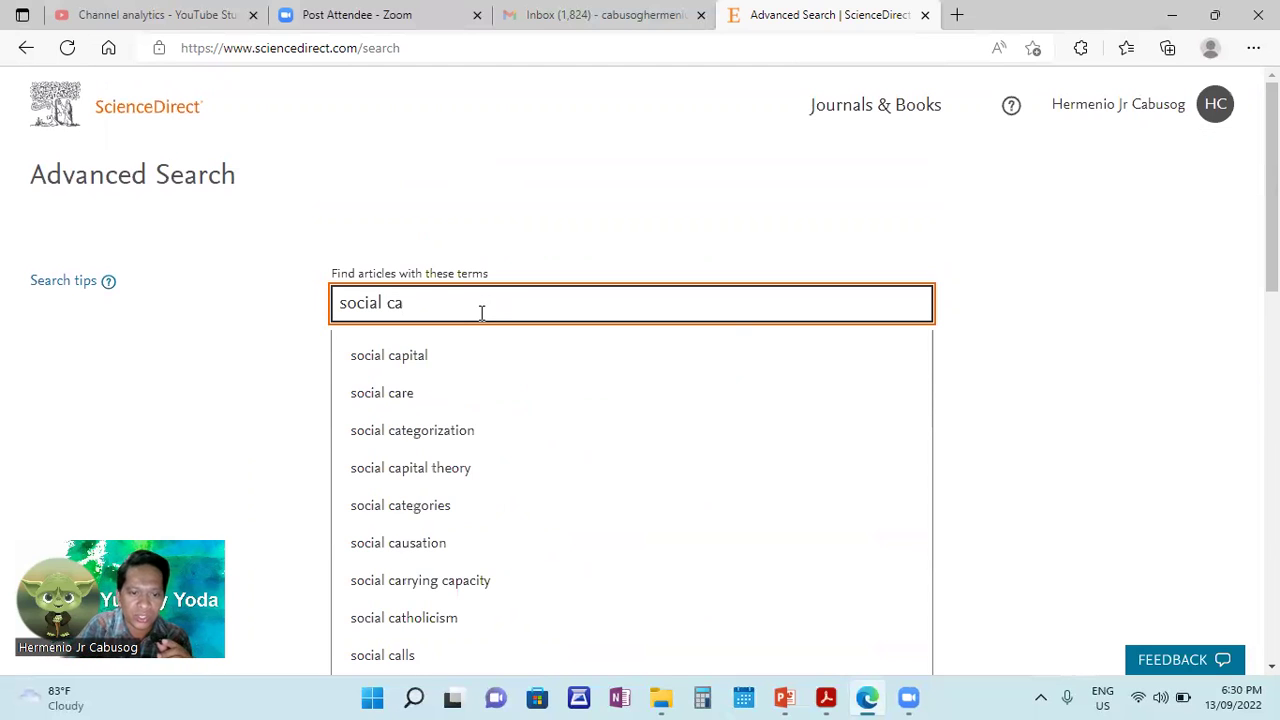
left_click(430, 362)
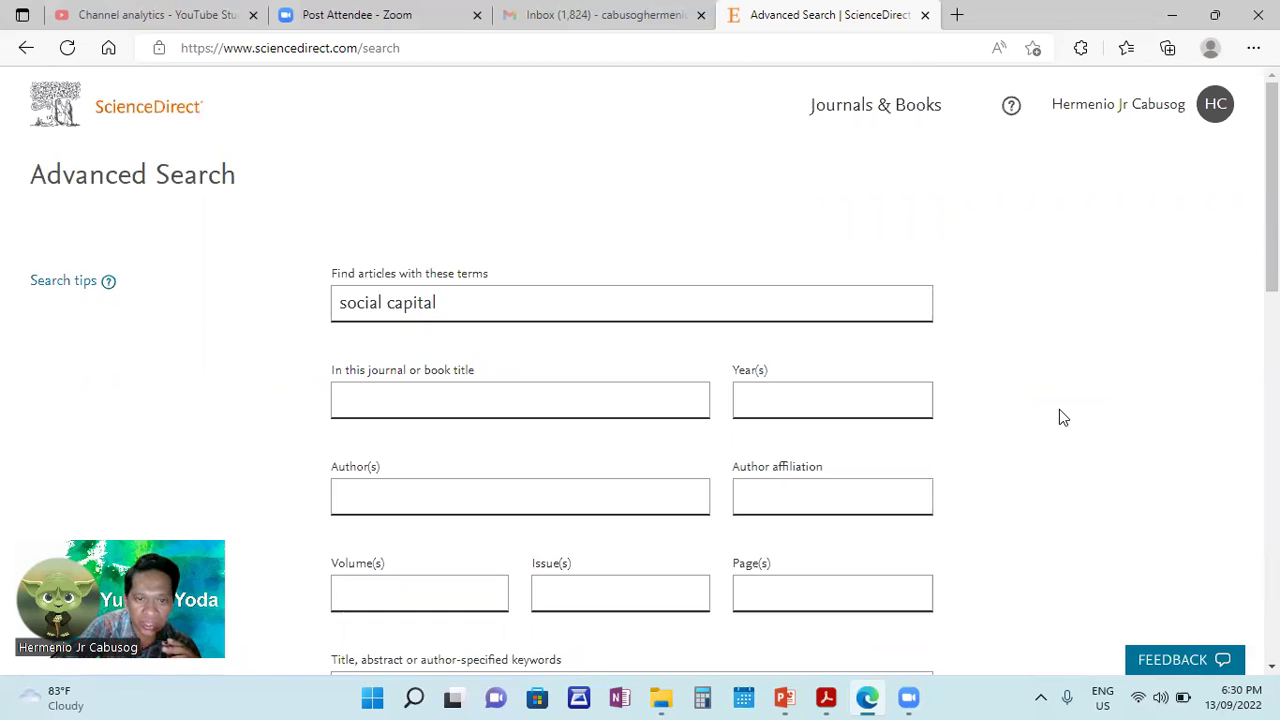
scroll(640, 360, "down", 3)
scroll(640, 360, "down", 6)
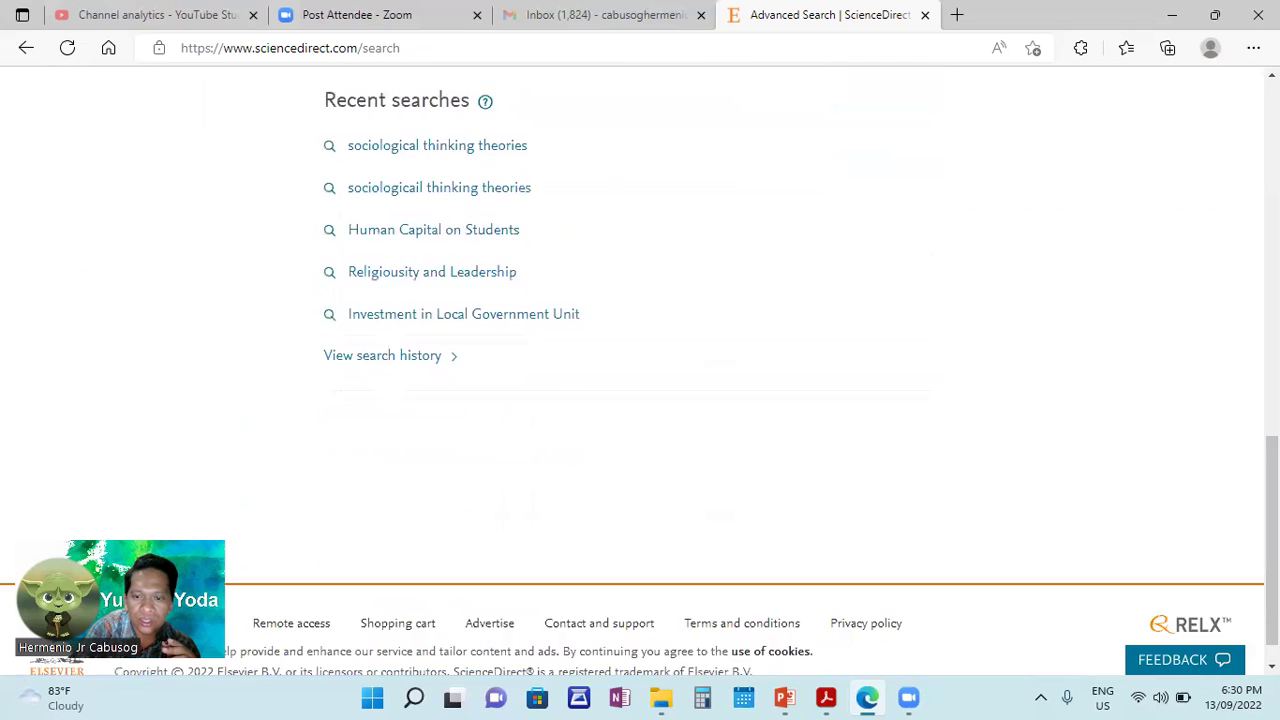
scroll(640, 360, "up", 2)
scroll(997, 451, "up", 2)
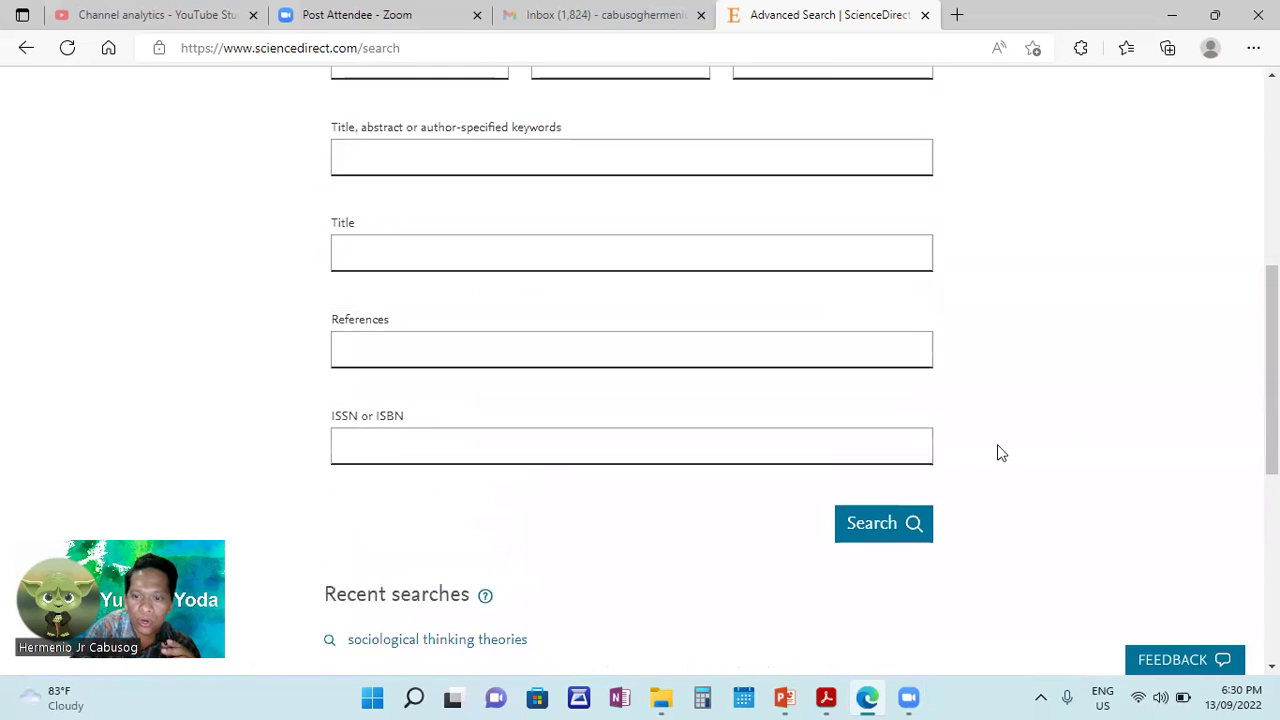
Run the social capital search and view all its suggested publications
left_click(903, 526)
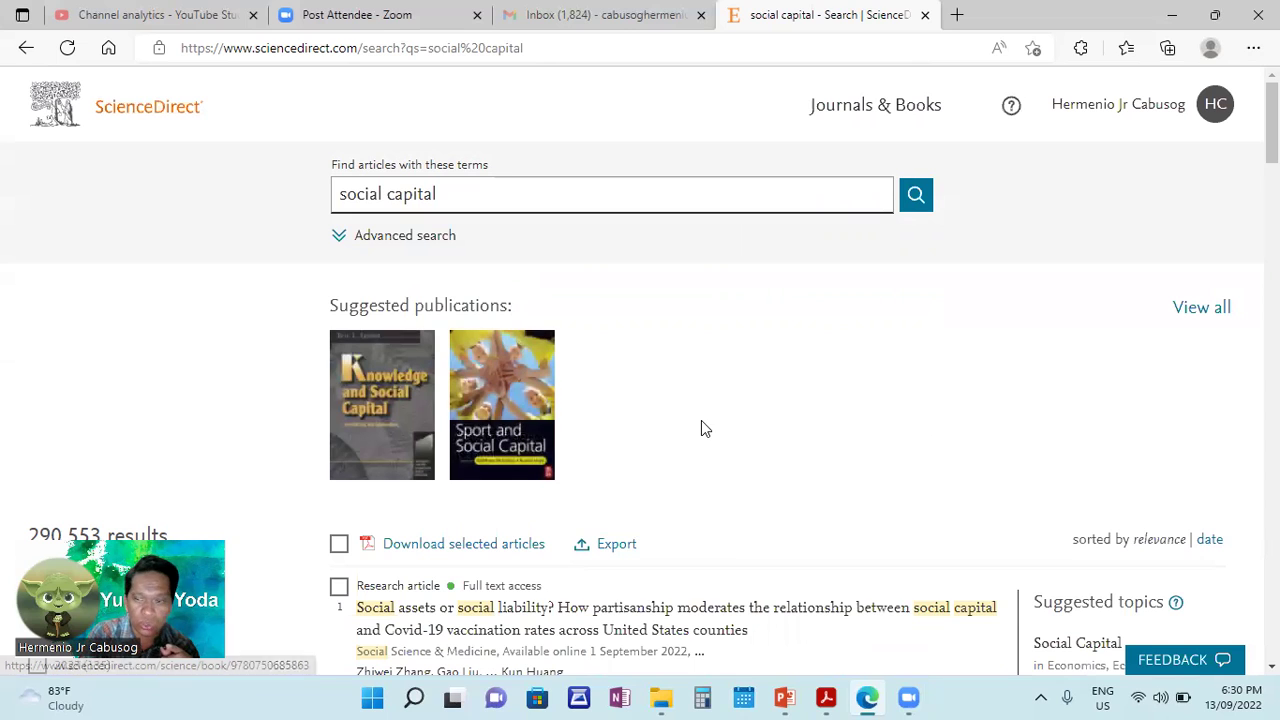
left_click(1204, 309)
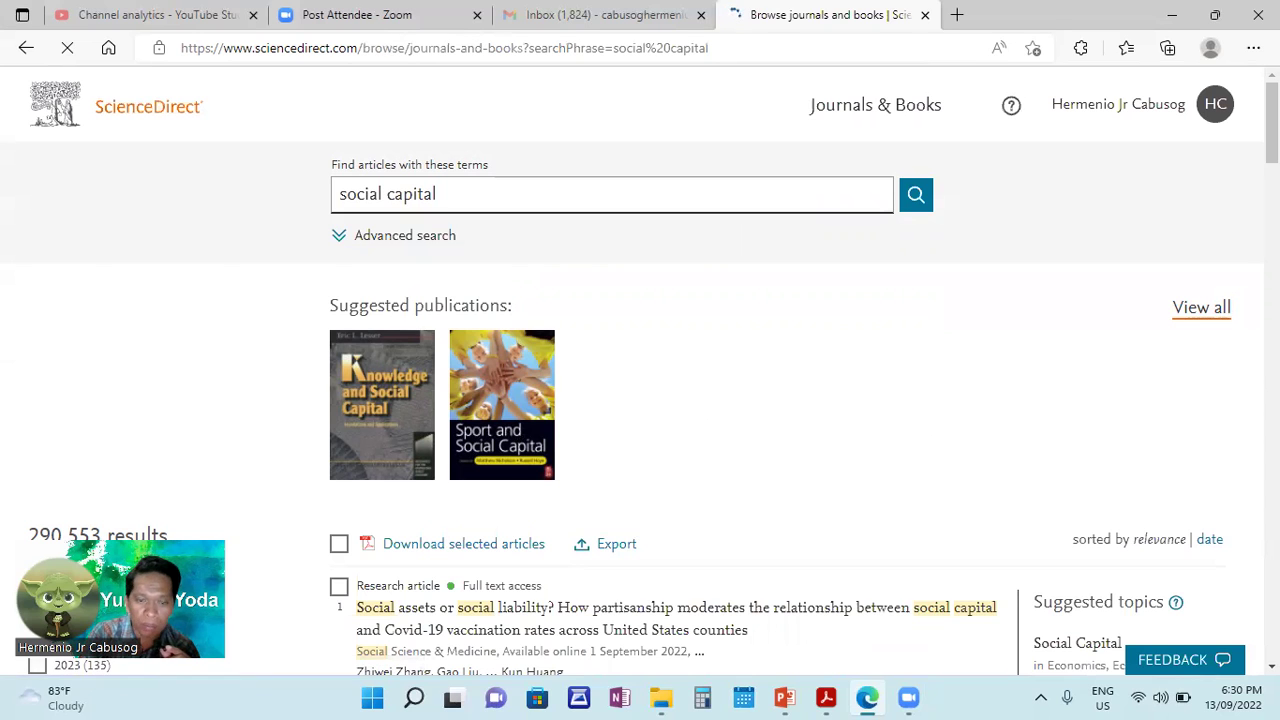
Look over the two suggested books, then return to the 290,553 social capital results
scroll(640, 400, "down", 5)
scroll(640, 400, "down", 2)
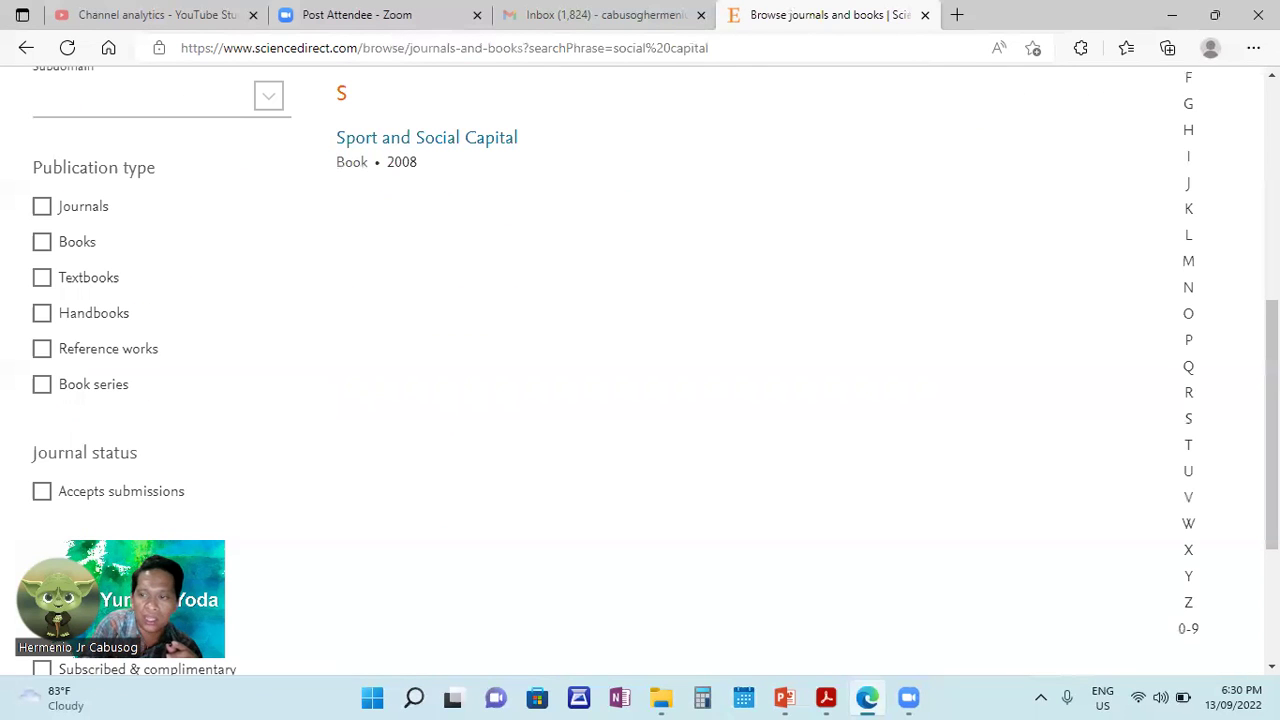
scroll(640, 400, "up", 5)
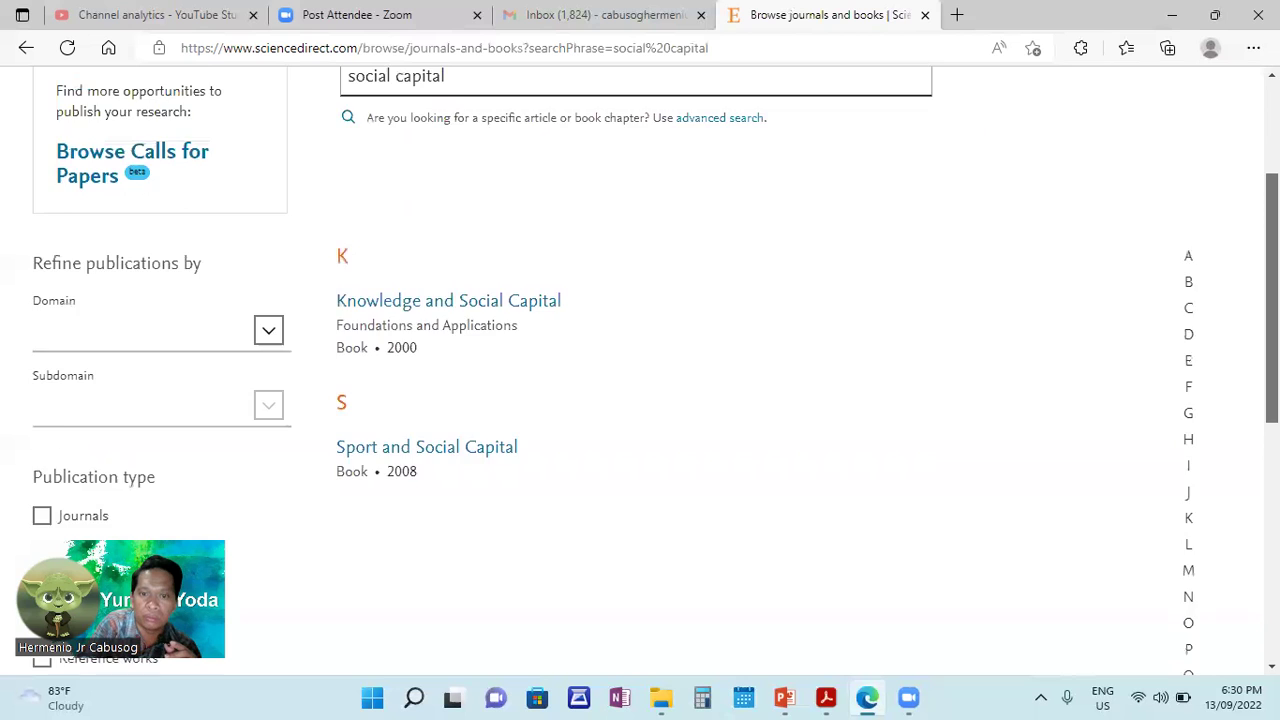
scroll(420, 400, "down", 2)
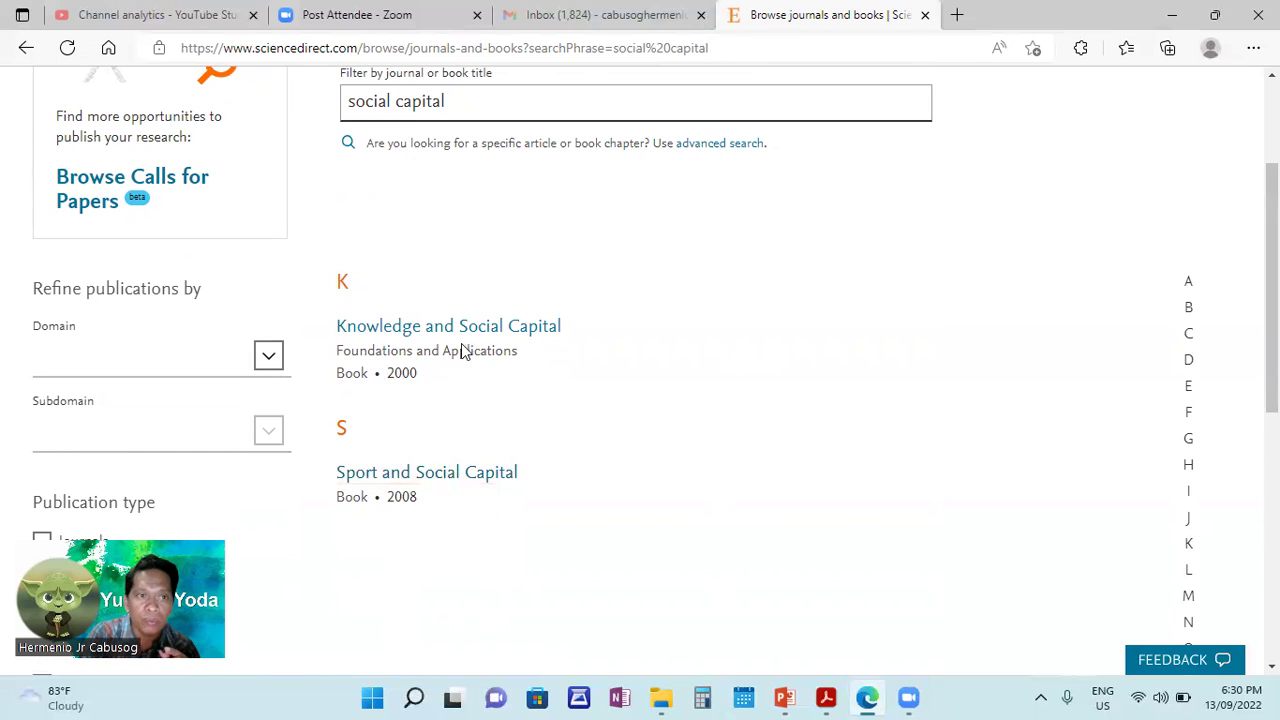
left_click(26, 48)
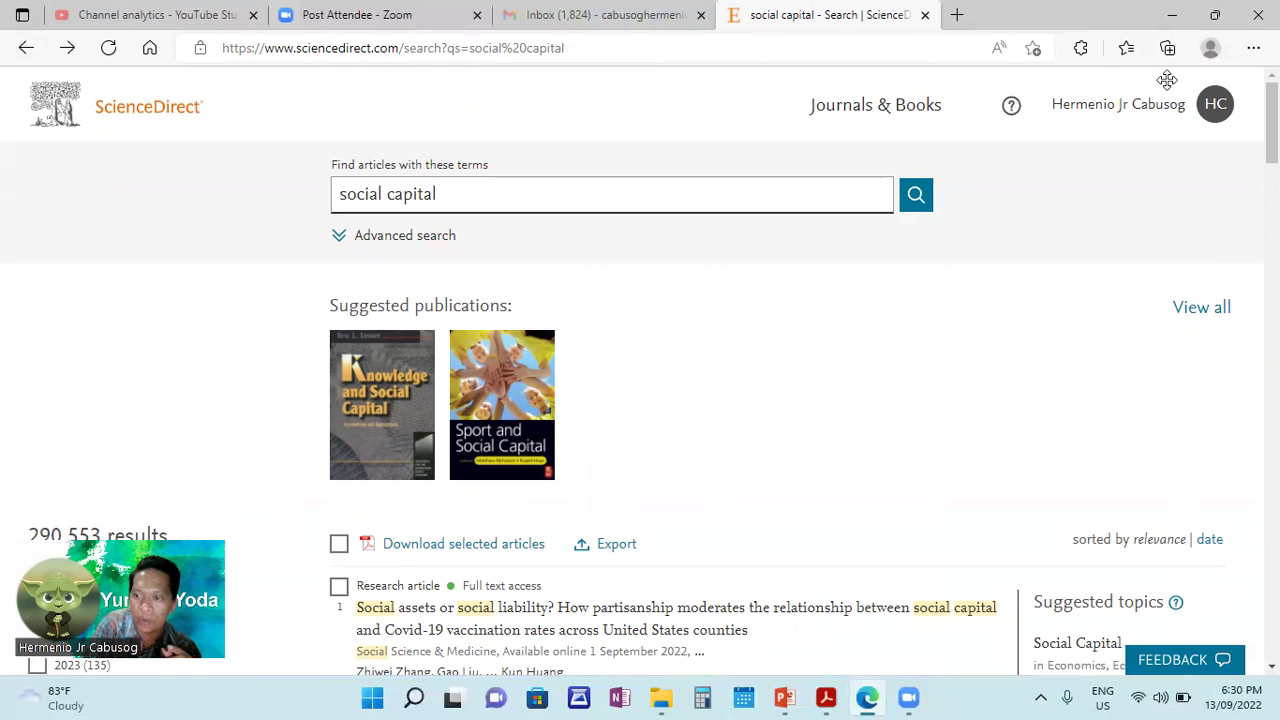
Expand the Years filter to list publication years back to 2014
left_click_drag(1167, 80, 1167, 80)
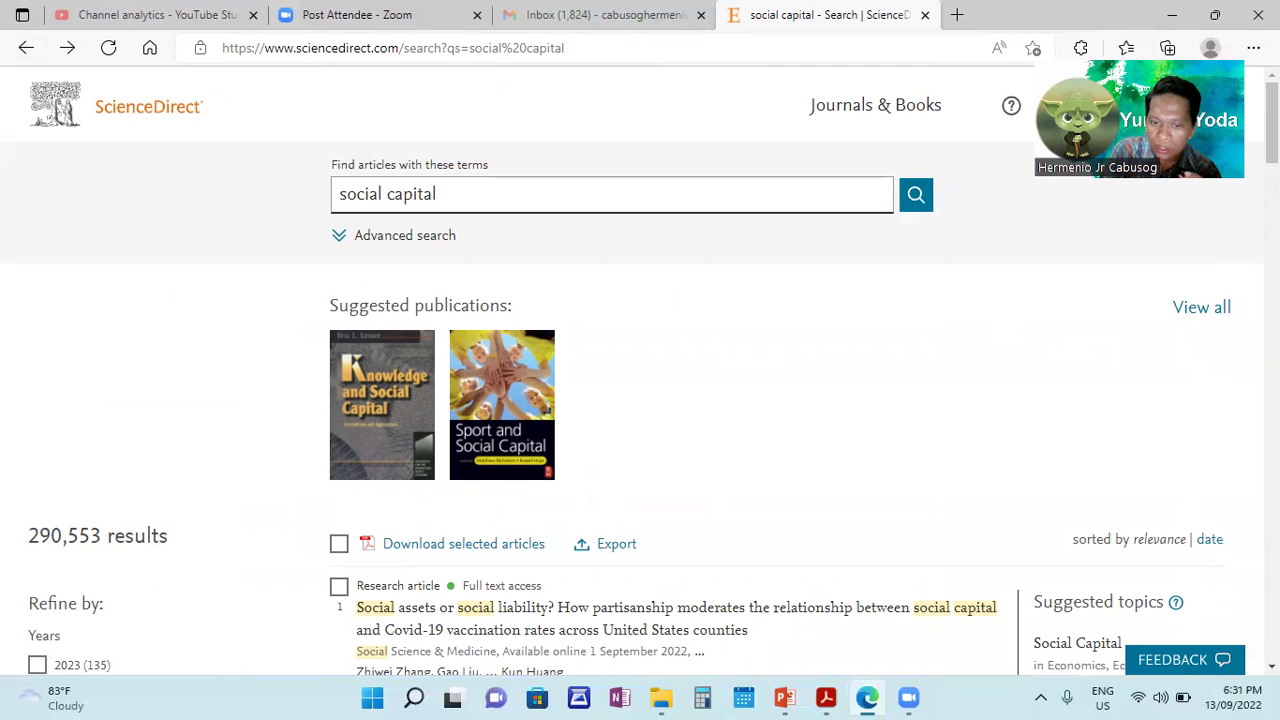
scroll(640, 370, "down", 3)
scroll(640, 370, "down", 2)
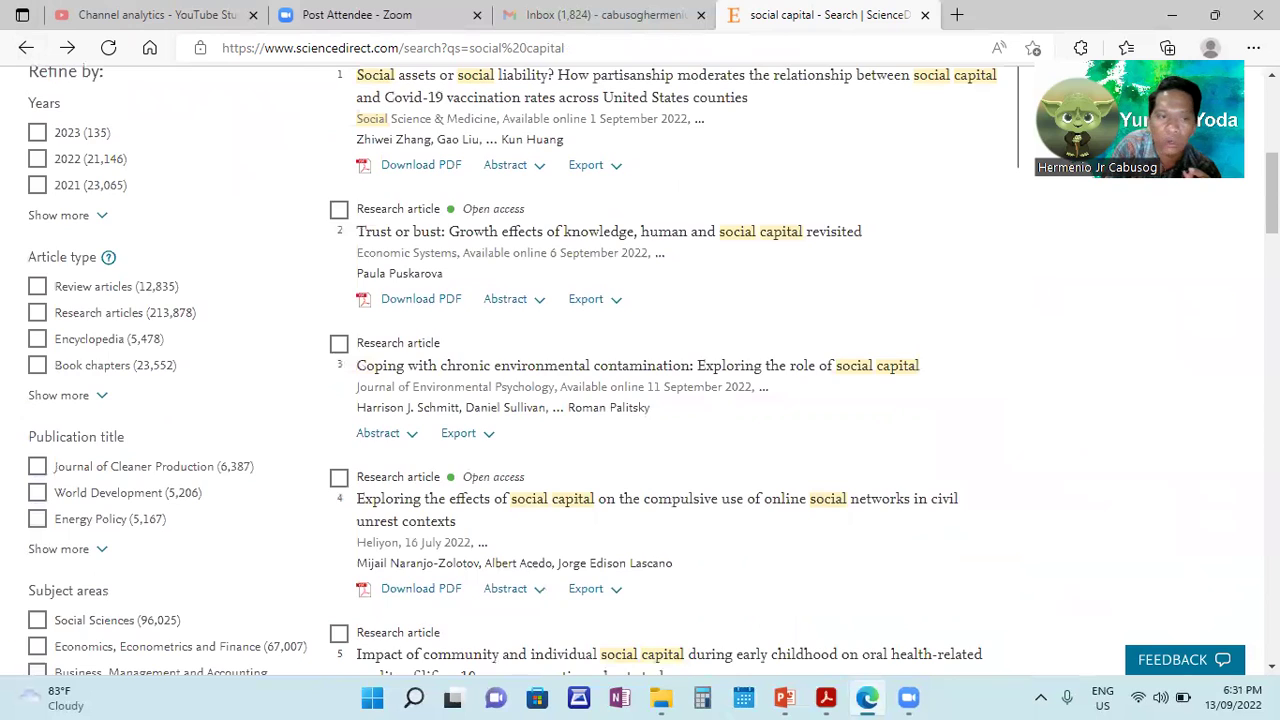
scroll(149, 508, "up", 5)
scroll(149, 508, "up", 1)
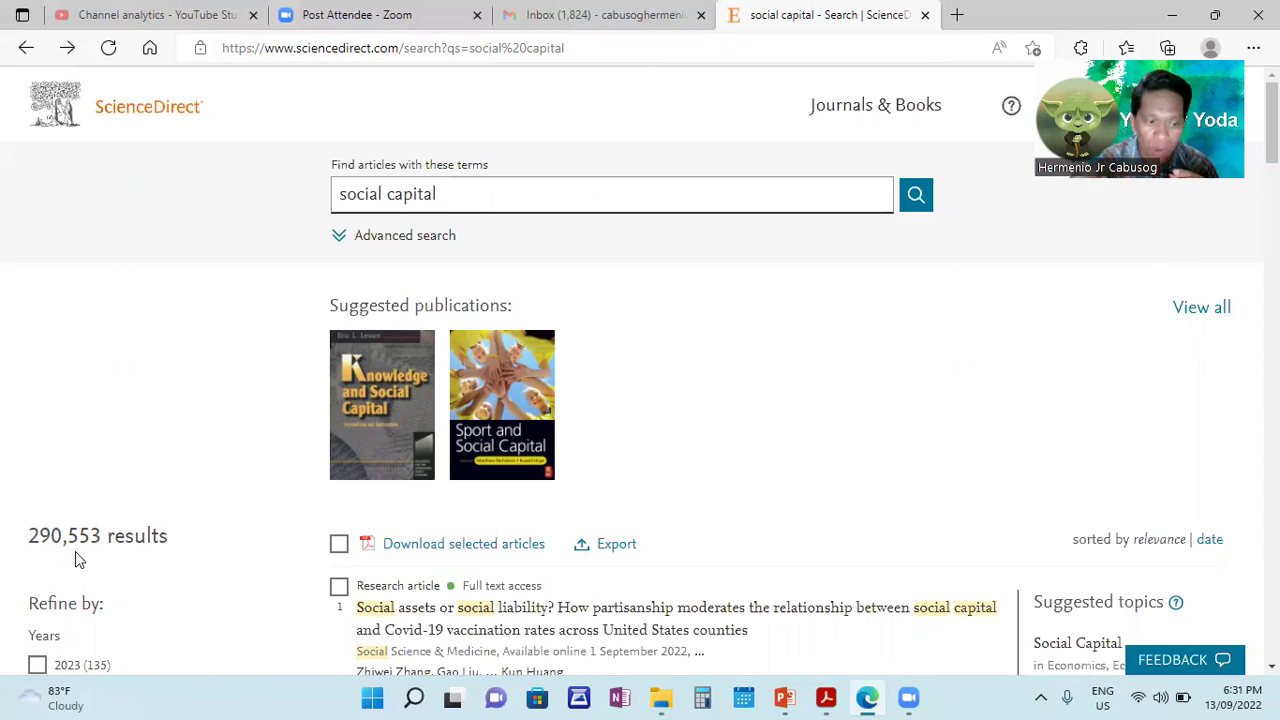
scroll(75, 551, "down", 2)
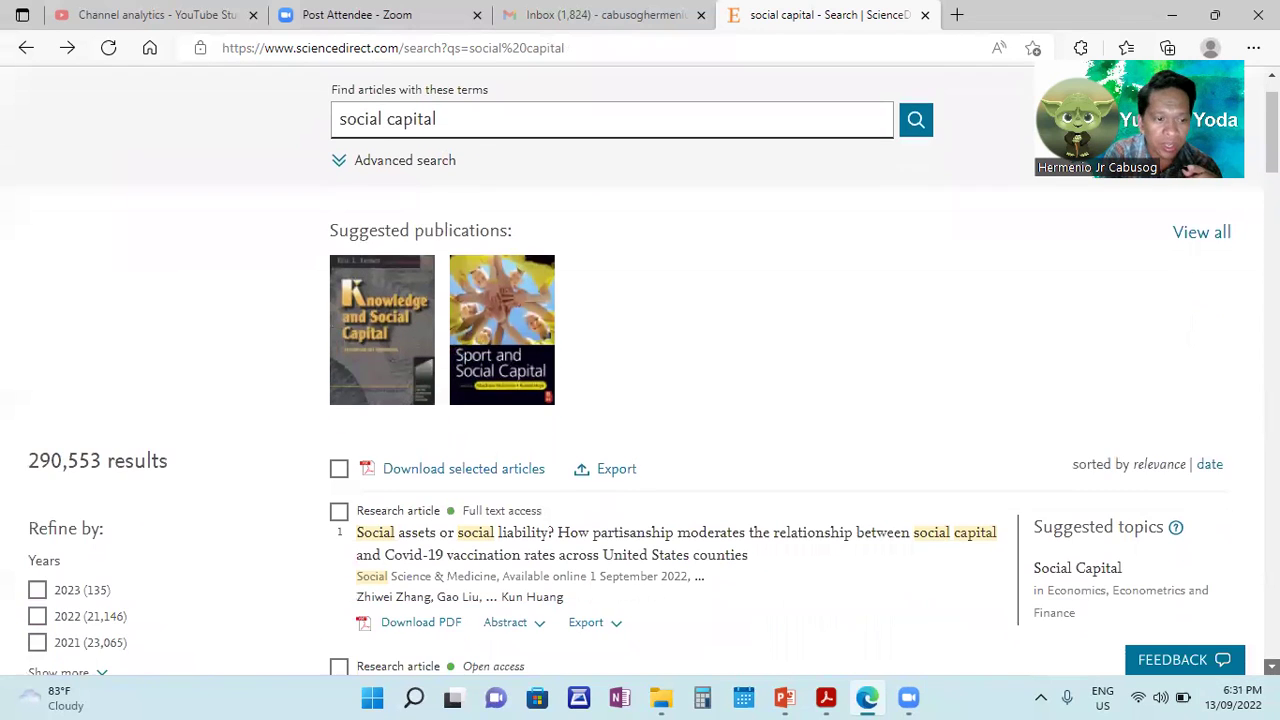
scroll(640, 400, "down", 1)
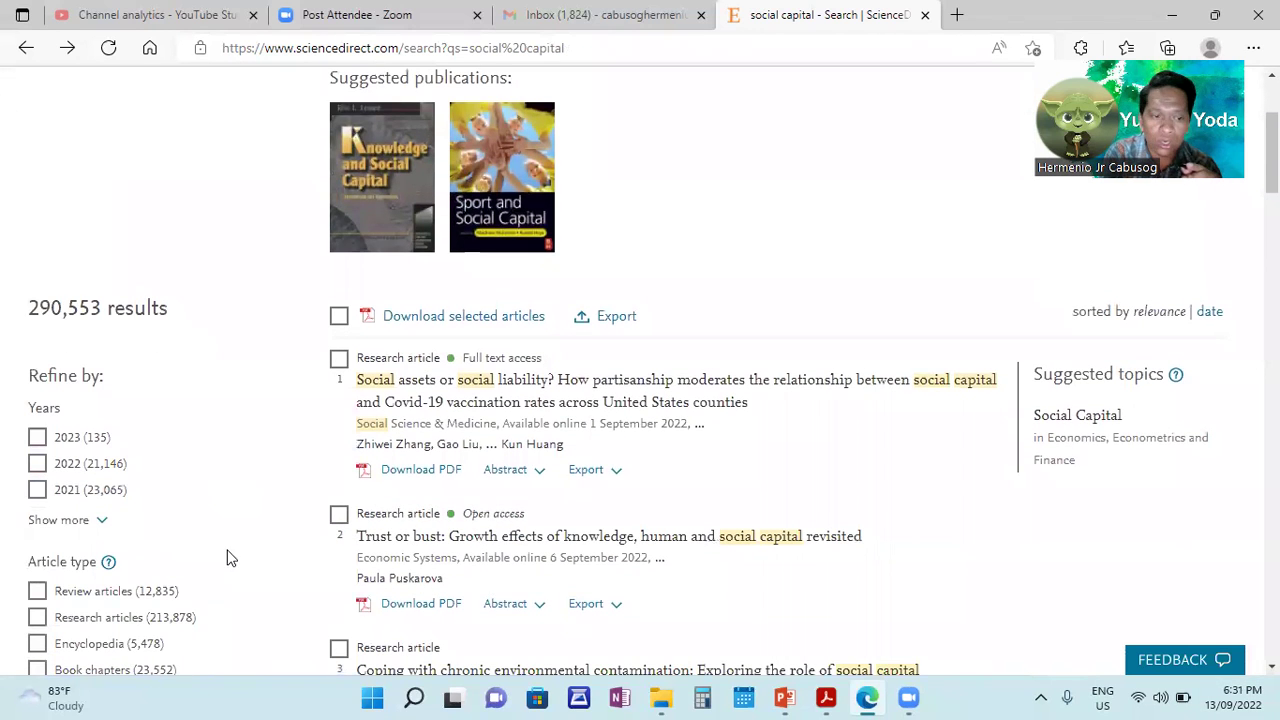
left_click(100, 524)
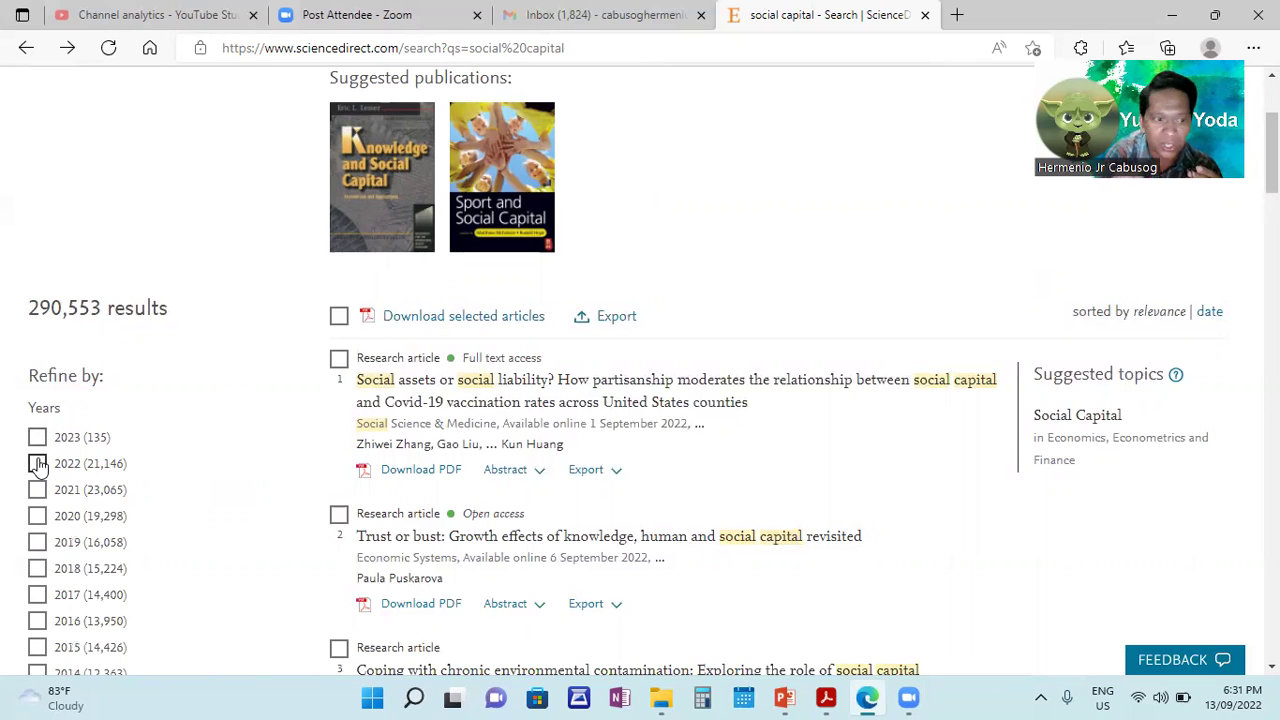
Tick the 2022, 2021, 2020, 2019 and 2018 year filters
left_click(37, 464)
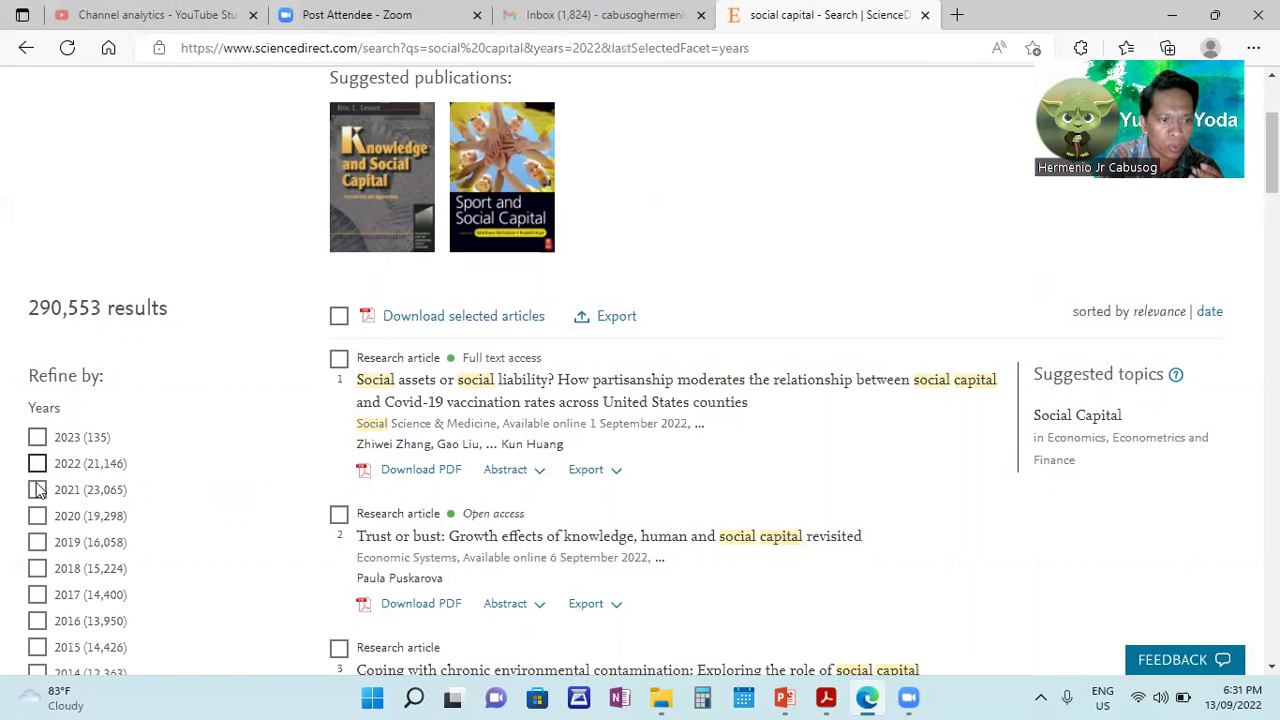
left_click(37, 476)
left_click(37, 500)
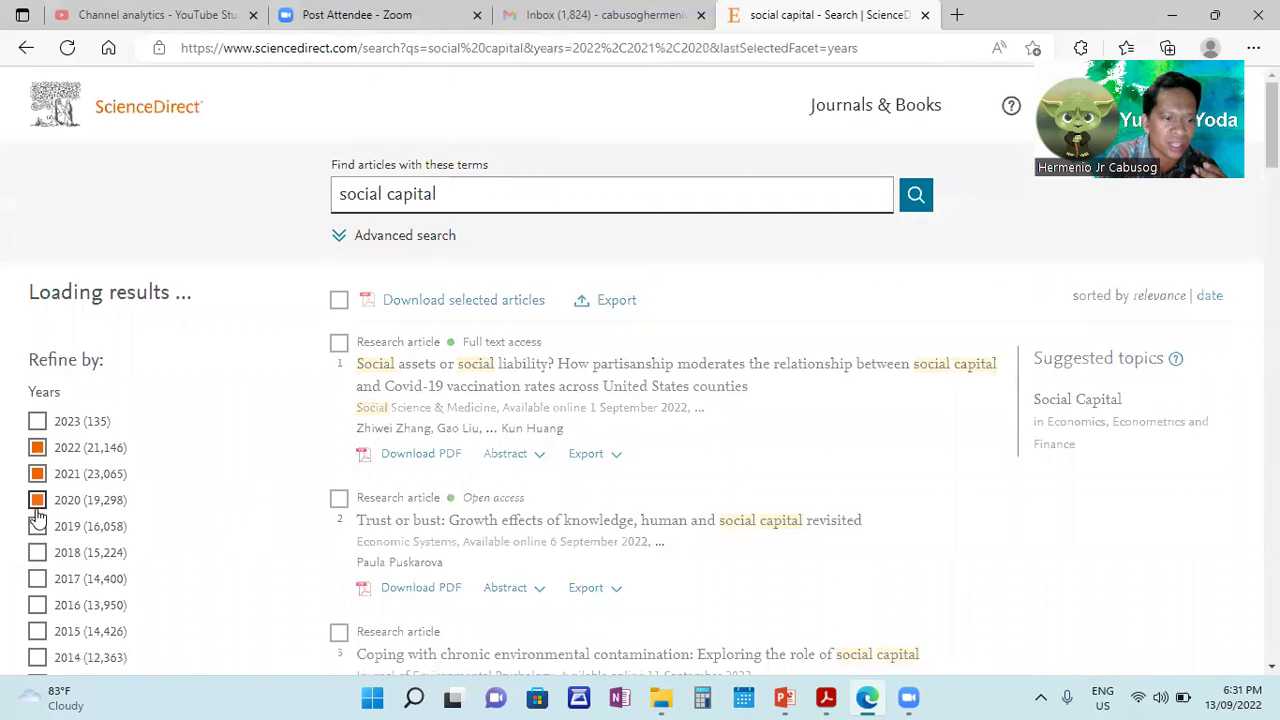
left_click(37, 527)
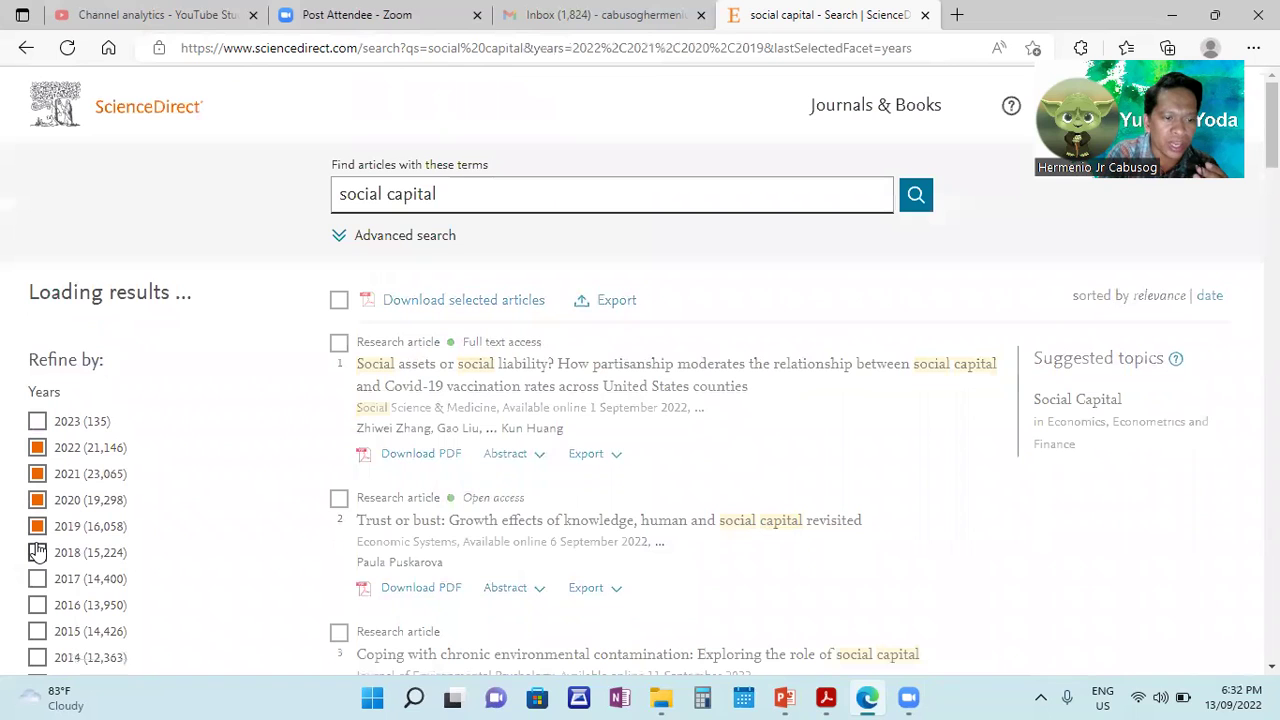
left_click(38, 553)
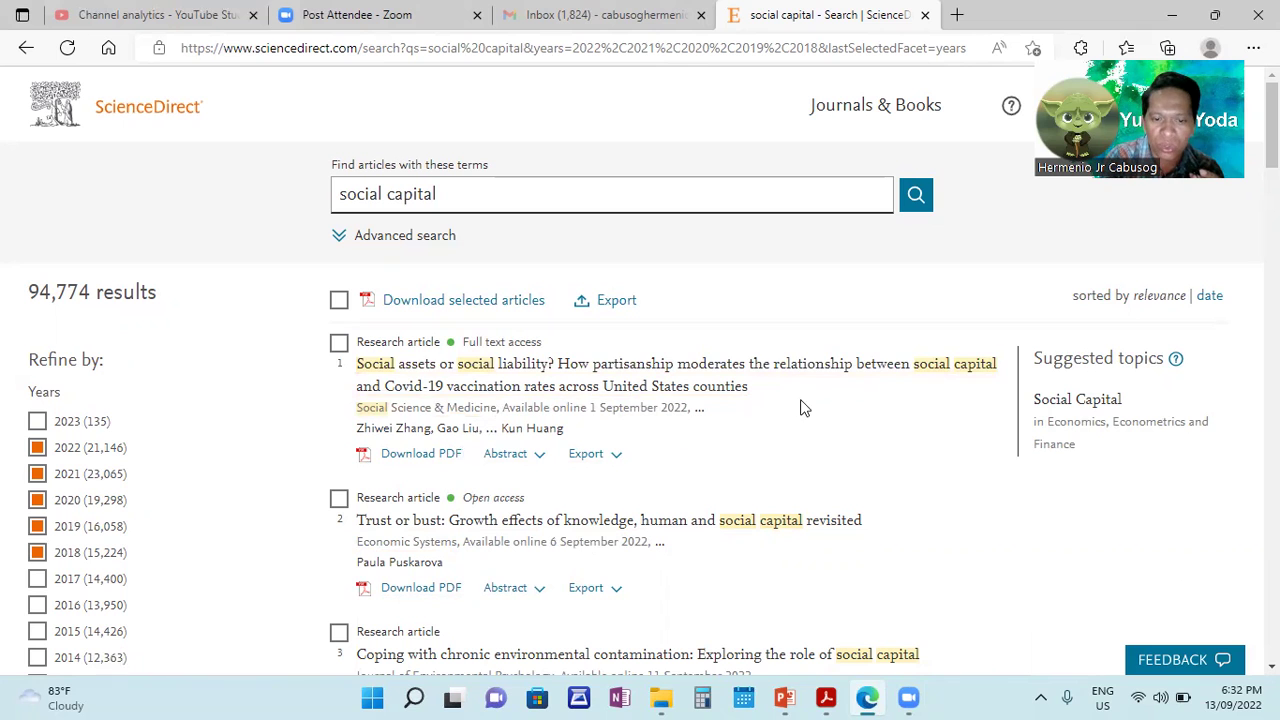
Collapse the expanded Years list with Show less
scroll(640, 400, "down", 1)
scroll(640, 400, "down", 1)
scroll(640, 400, "down", 1)
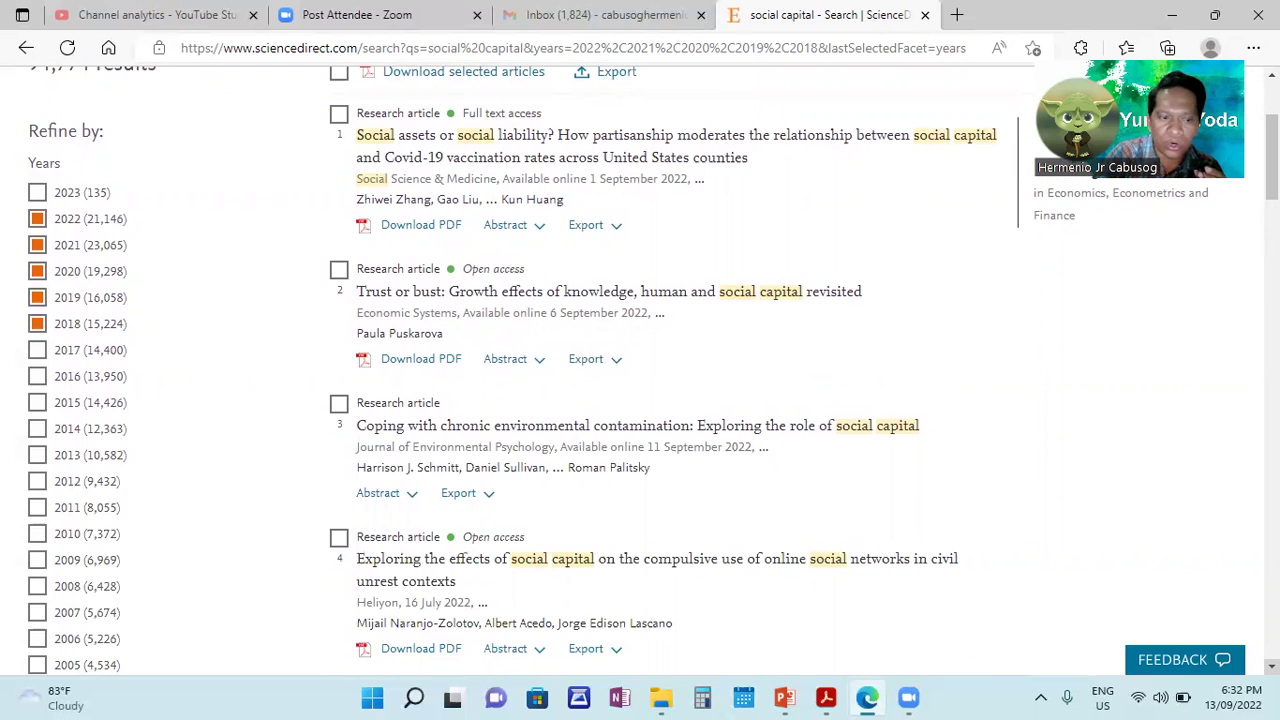
scroll(640, 400, "down", 1)
scroll(640, 400, "down", 2)
scroll(640, 400, "down", 1)
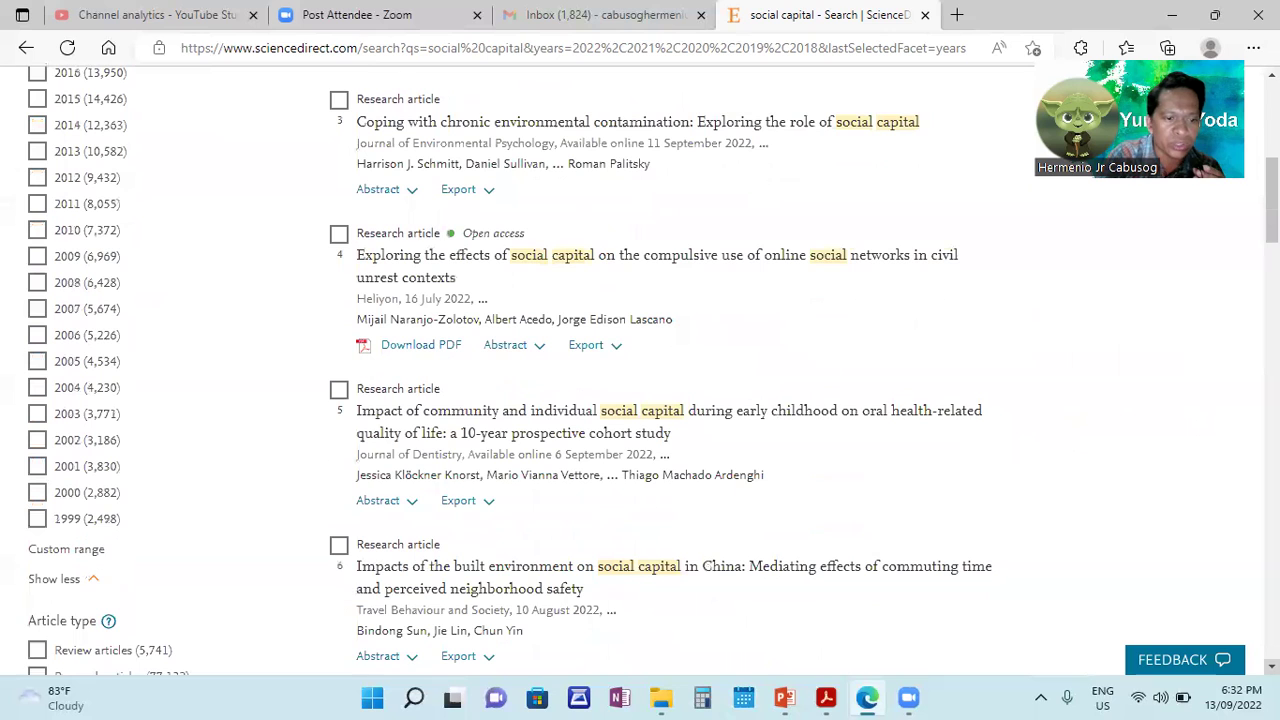
left_click(95, 585)
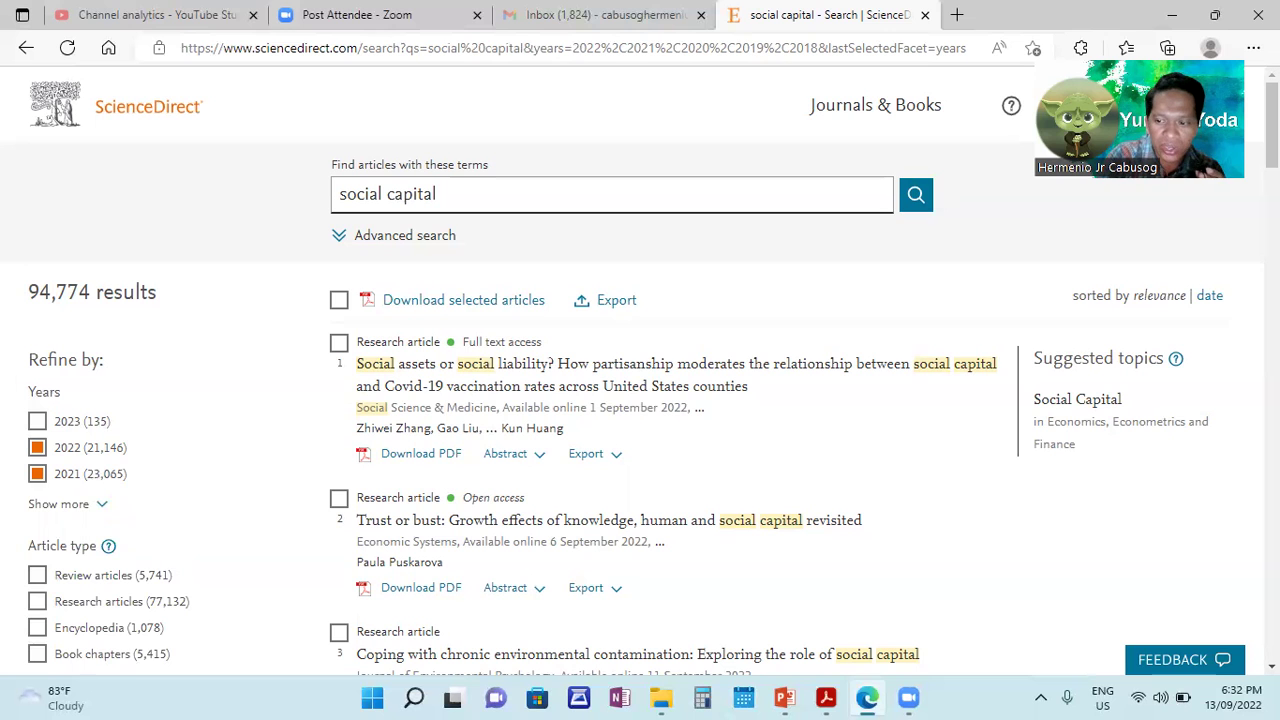
Filter to Research articles under Article type, leaving 77,132 results
scroll(640, 372, "down", 1)
scroll(640, 372, "down", 1)
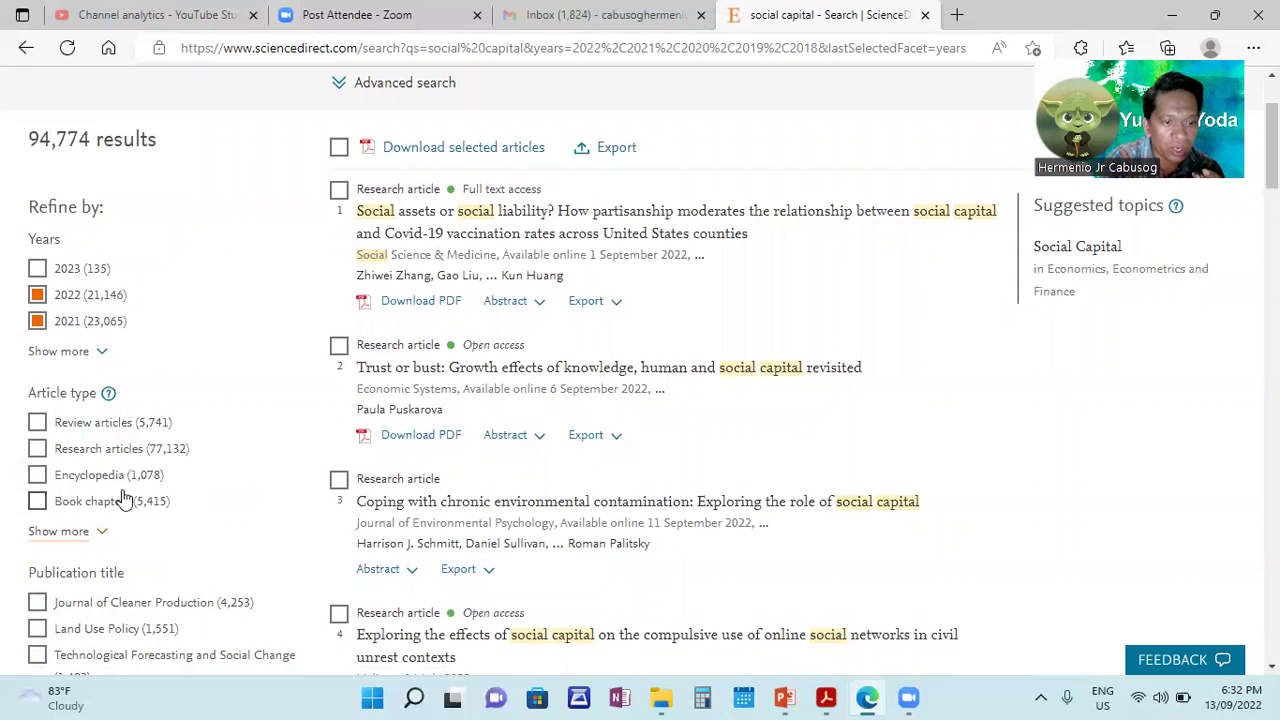
left_click(37, 449)
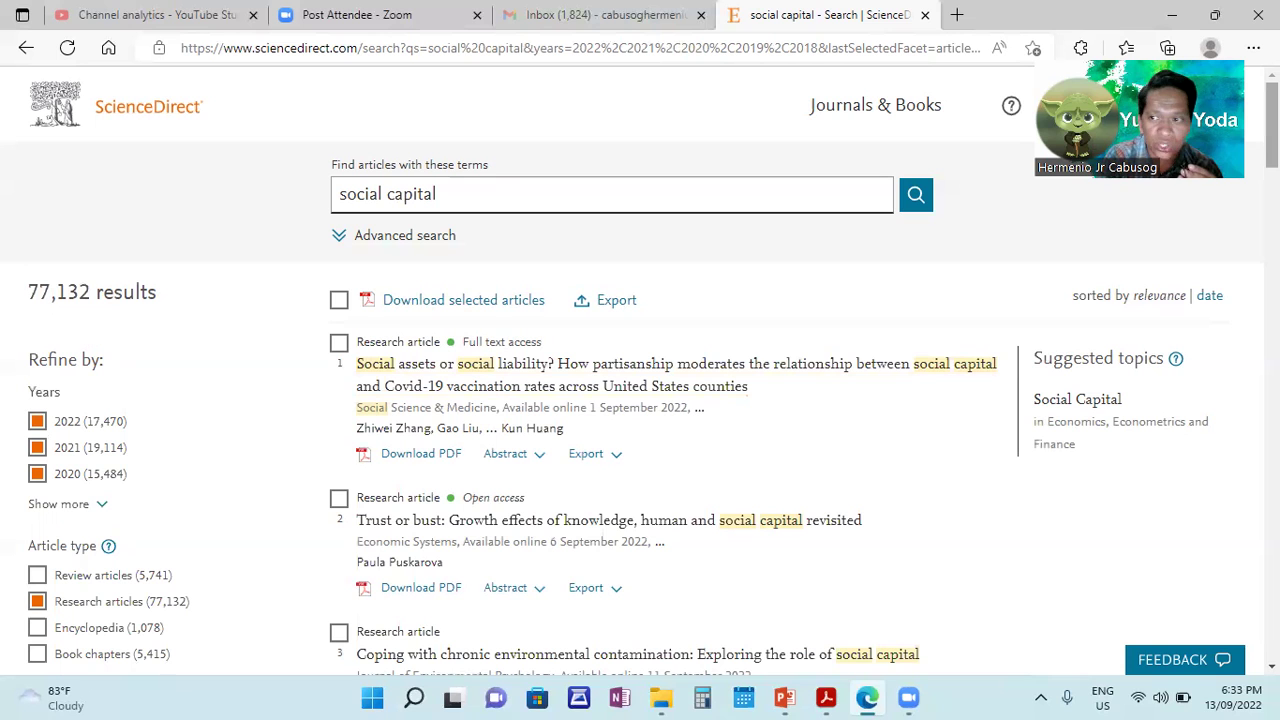
scroll(640, 400, "down", 5)
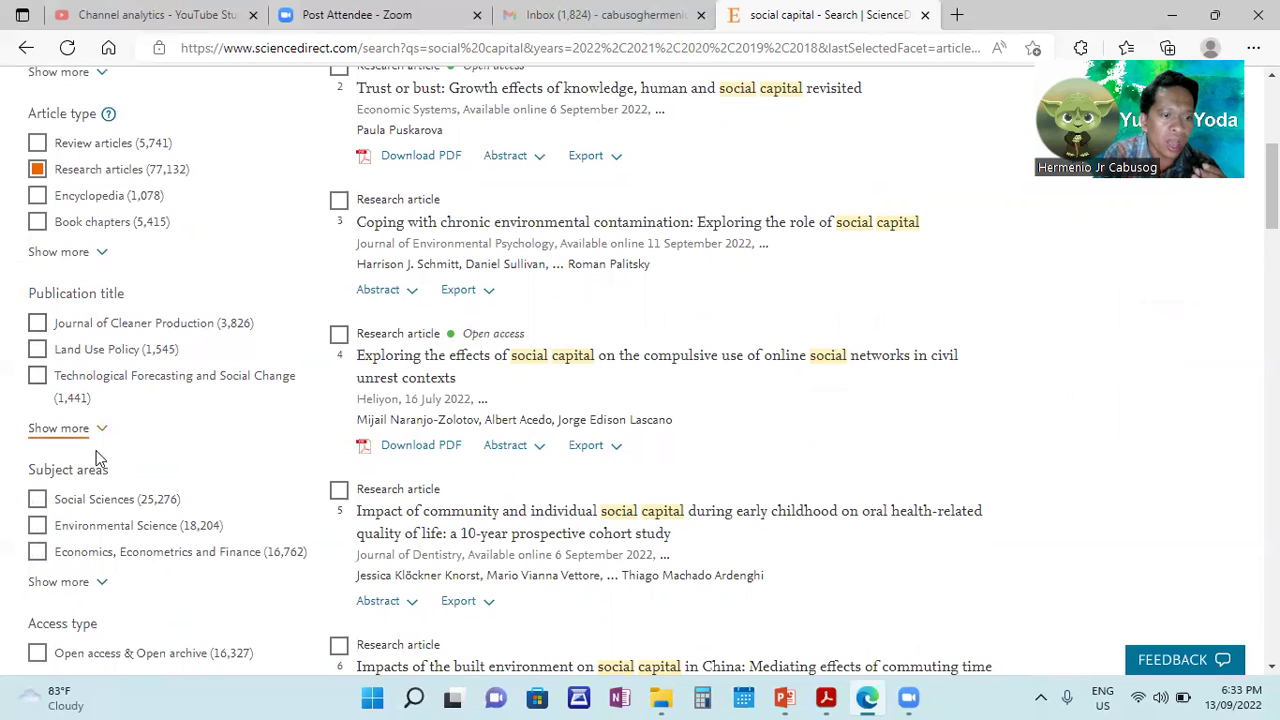
Add the Business, Management and Accounting subject-area filter, leaving 13,273 research articles
left_click(99, 590)
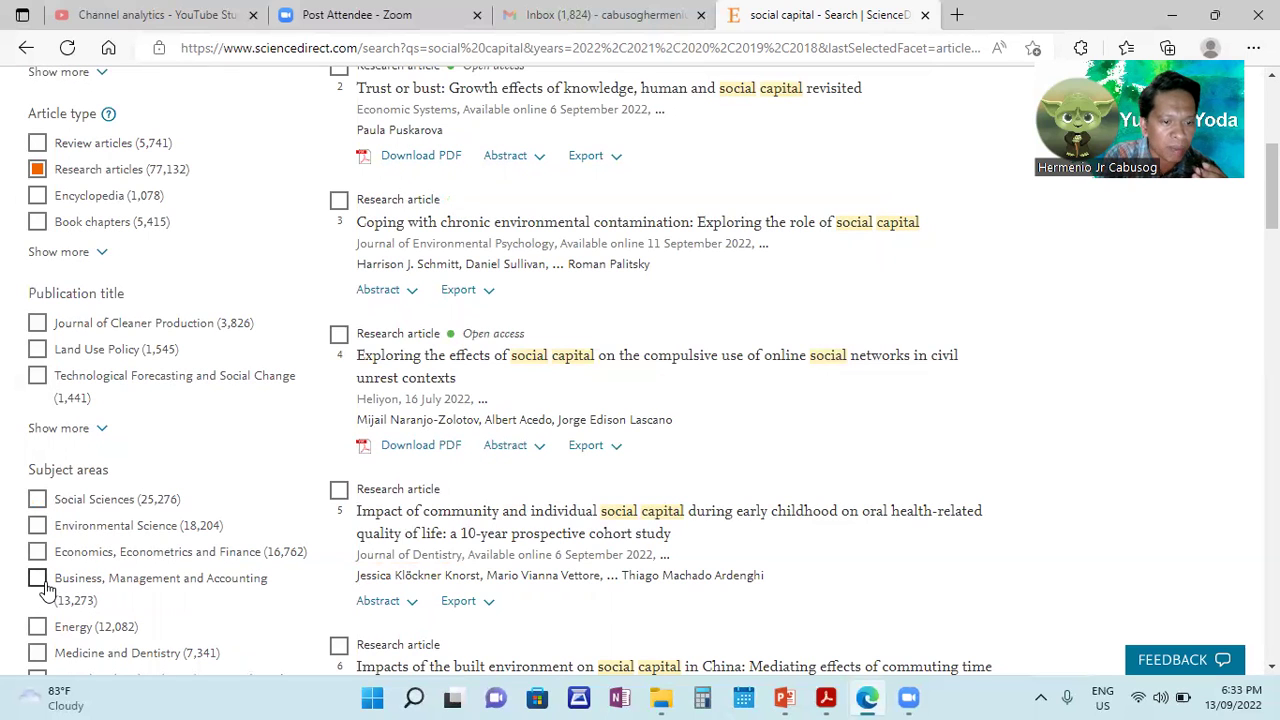
left_click(37, 580)
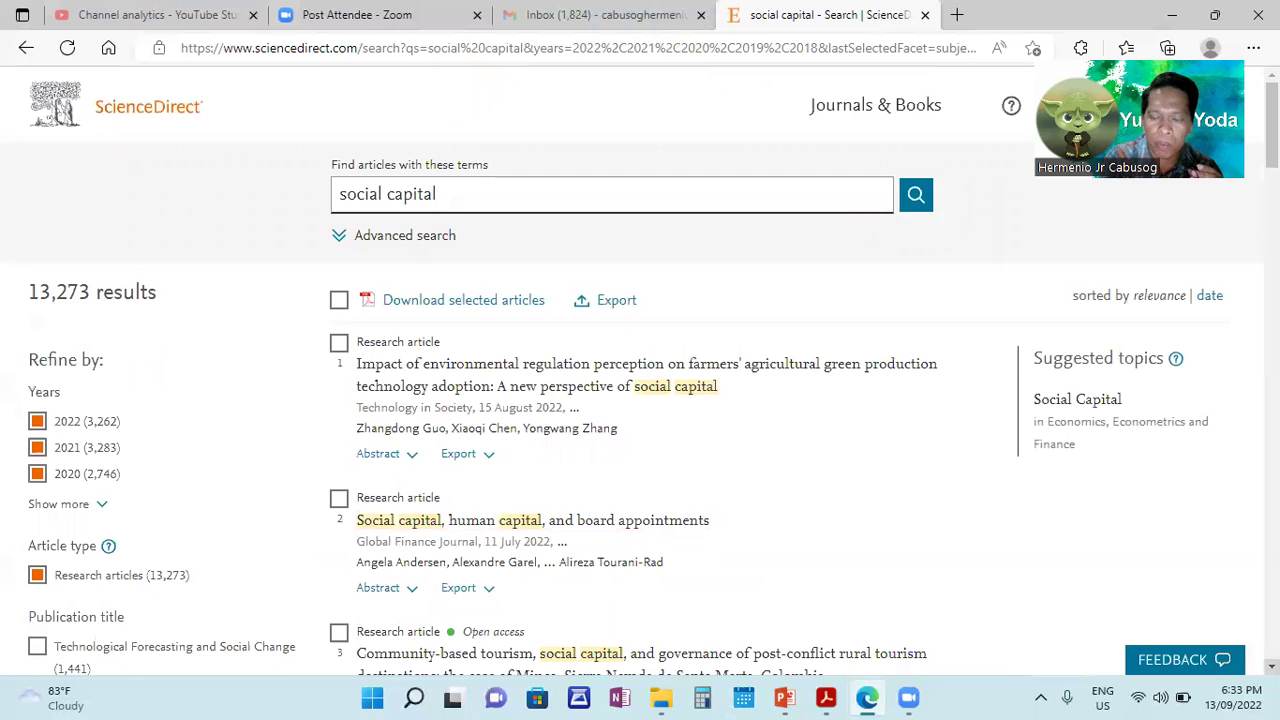
scroll(640, 400, "down", 1)
scroll(640, 400, "down", 1)
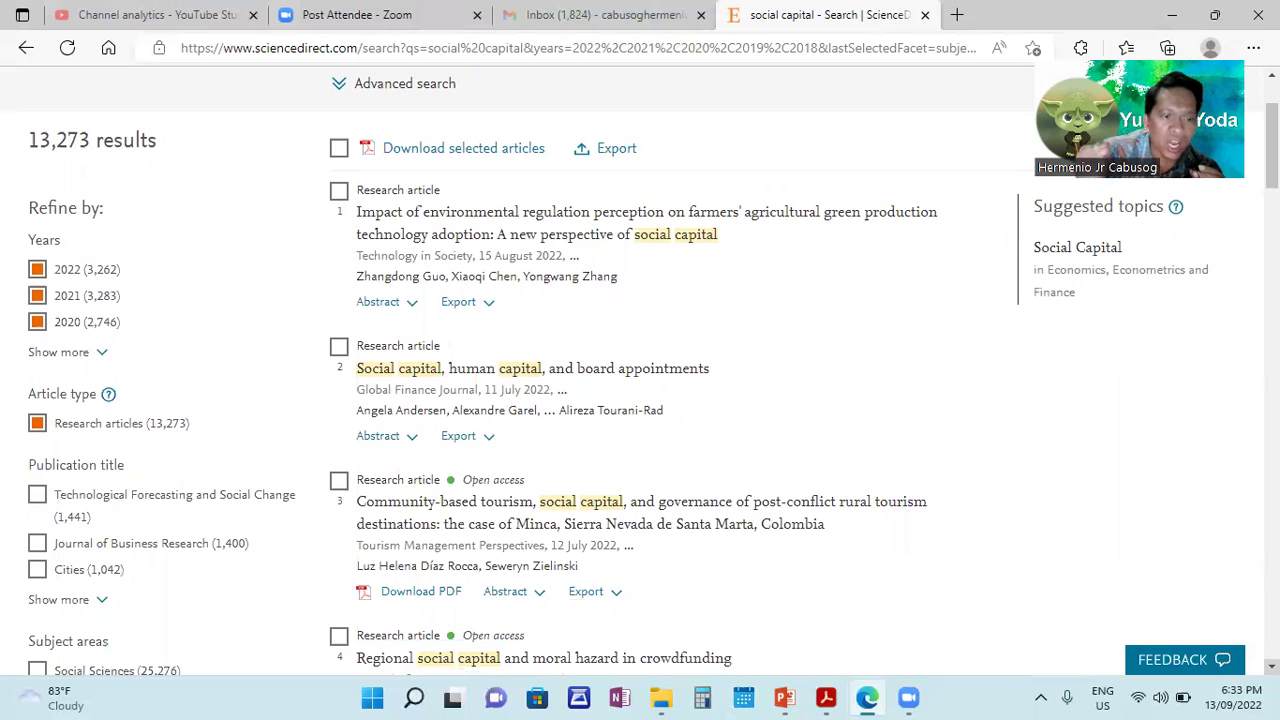
scroll(640, 400, "down", 1)
scroll(640, 400, "down", 2)
scroll(640, 400, "down", 1)
scroll(640, 400, "down", 1)
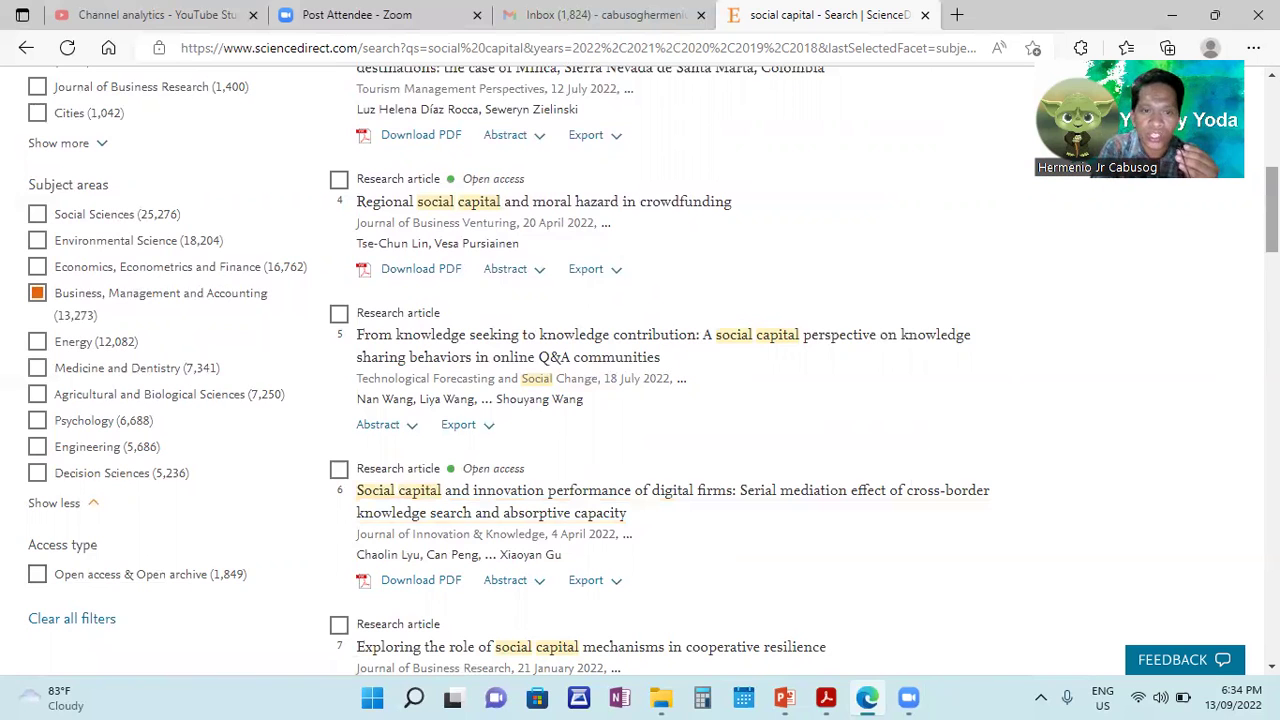
scroll(654, 371, "up", 1)
scroll(654, 371, "up", 2)
scroll(654, 371, "up", 2)
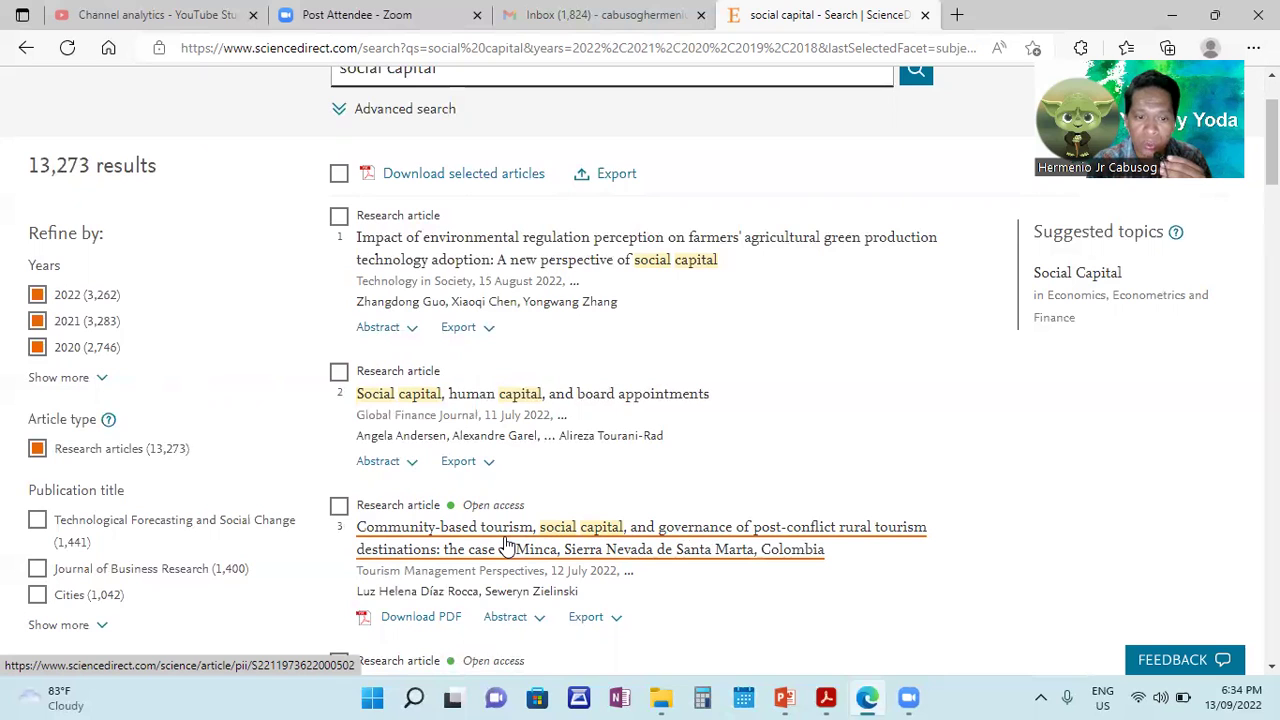
Open the open-access Minca, Colombia community-based tourism article
left_click(518, 543)
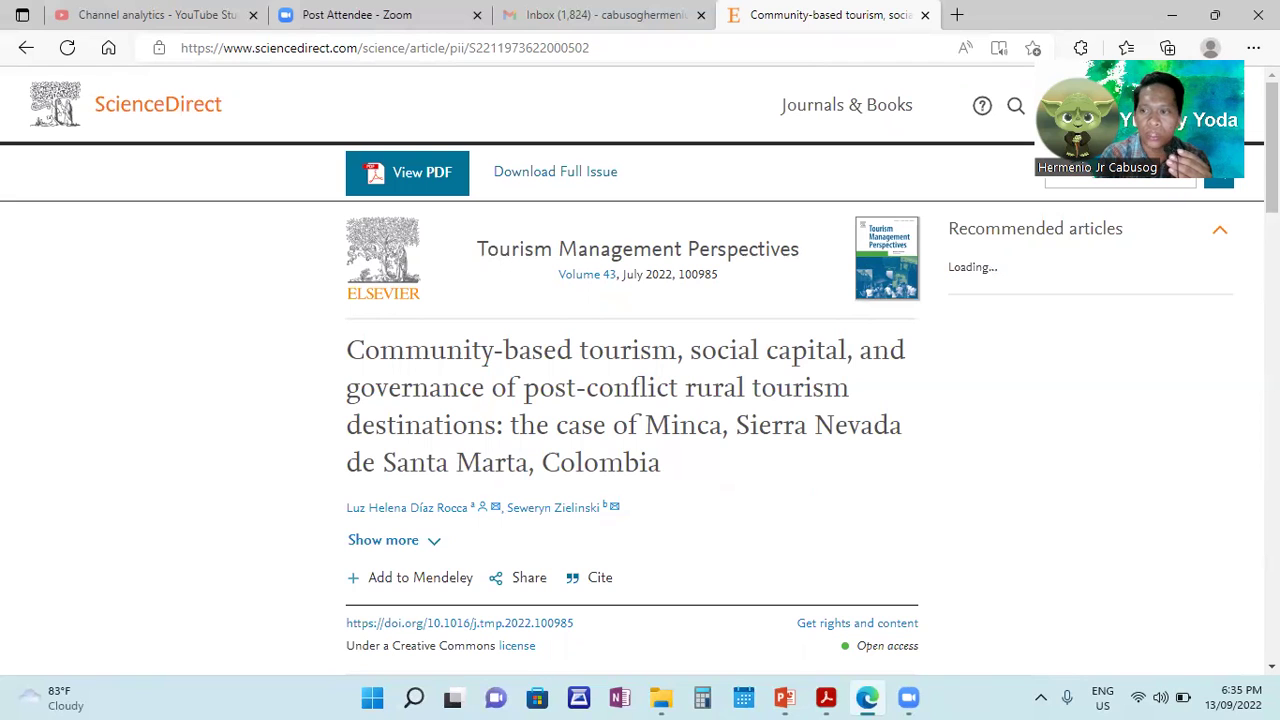
scroll(640, 400, "down", 5)
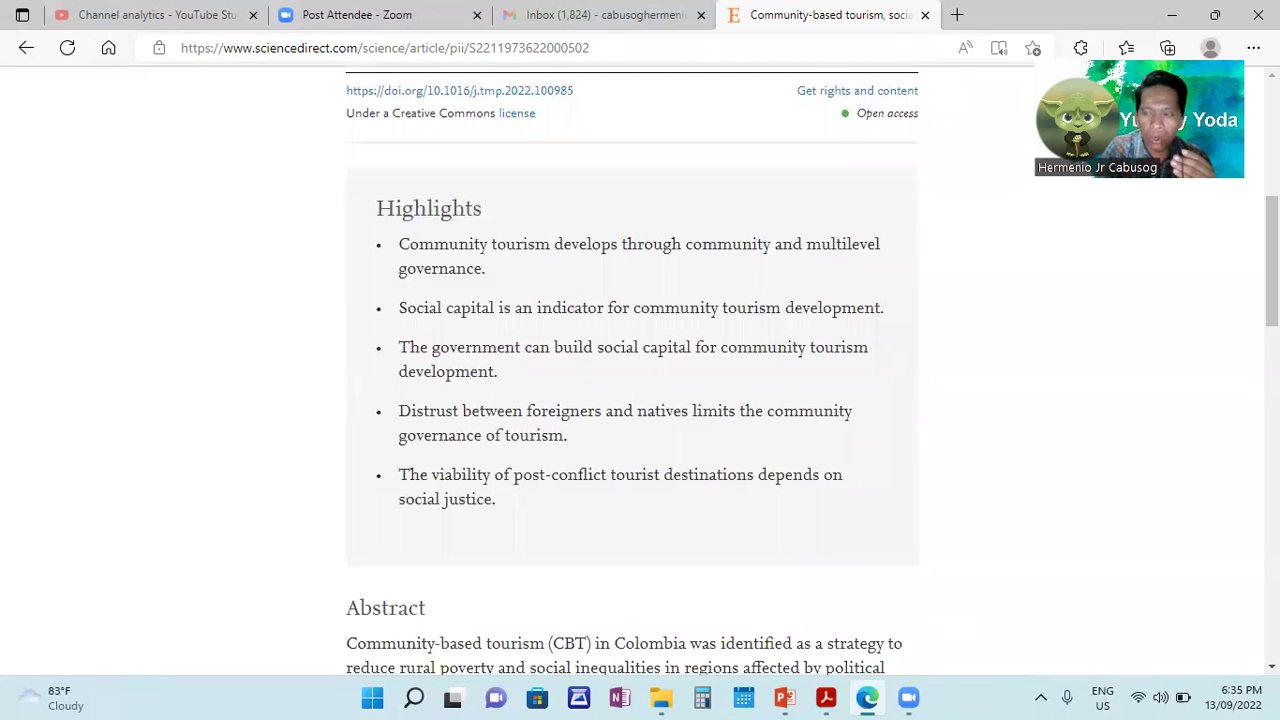
scroll(640, 400, "up", 5)
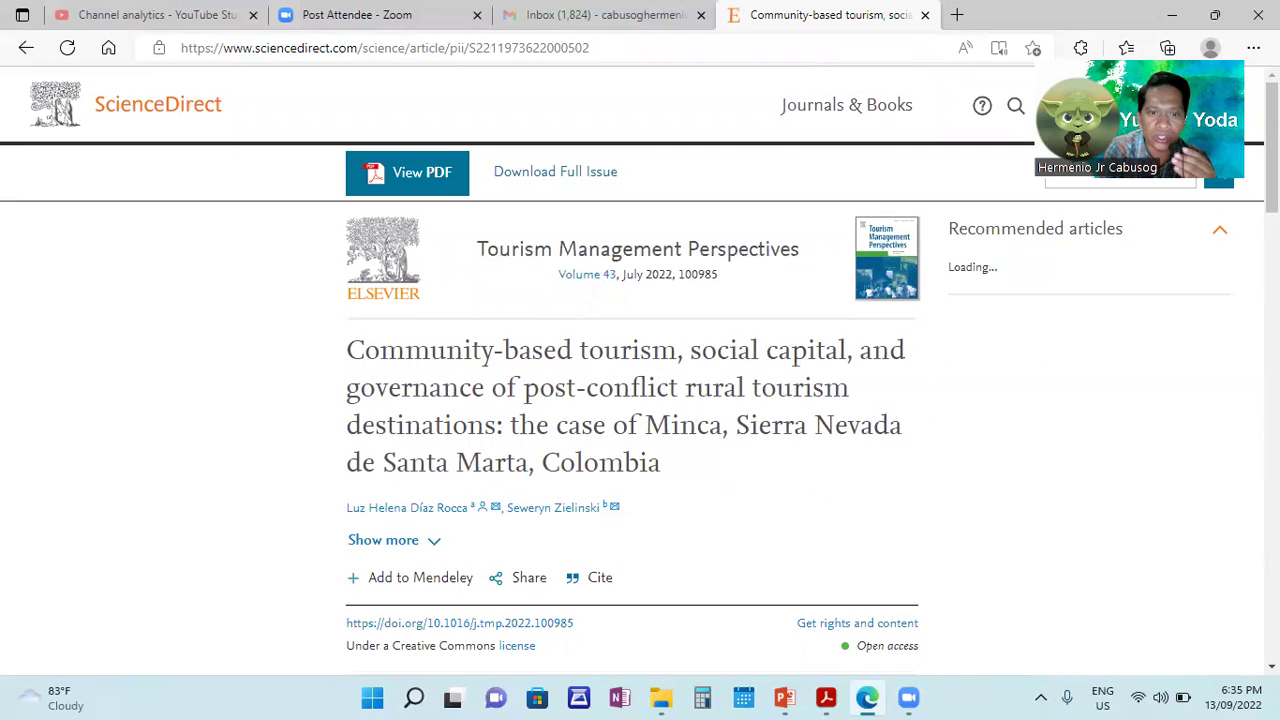
left_click(667, 296)
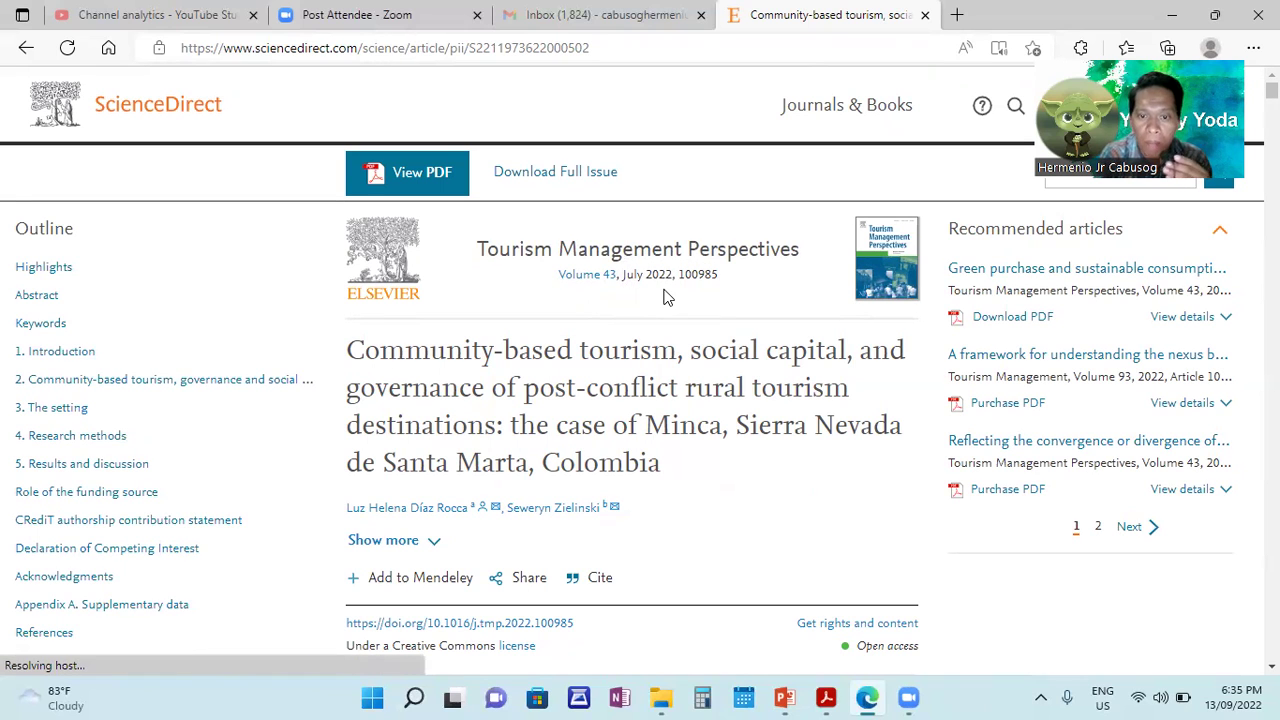
Expand the author details to show affiliations and received/accepted dates
left_click(438, 548)
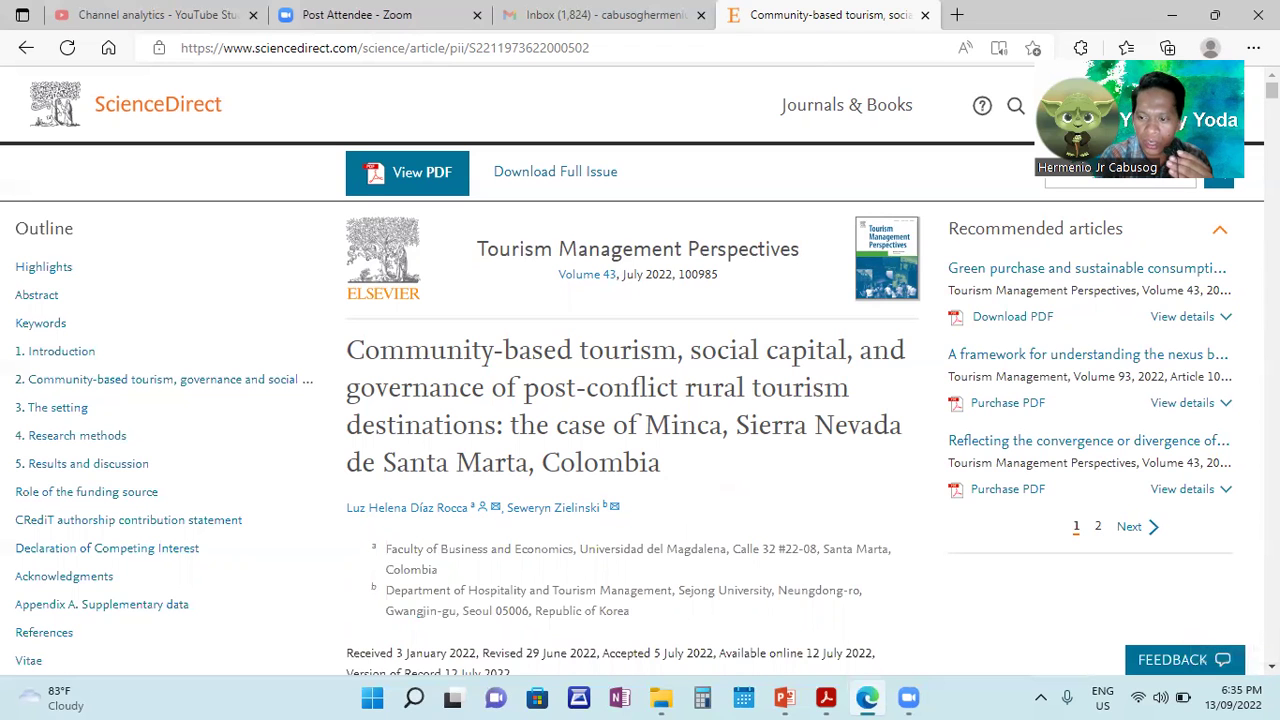
scroll(640, 400, "down", 1)
scroll(694, 451, "down", 2)
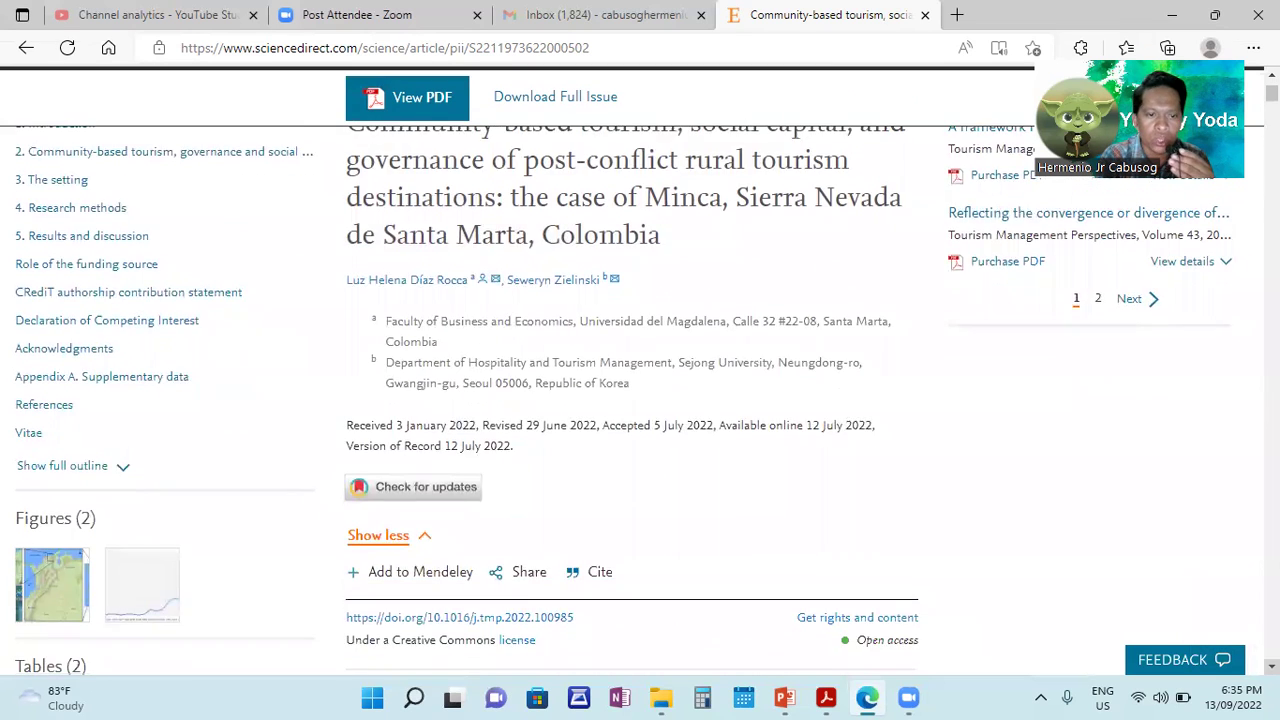
scroll(694, 451, "down", 1)
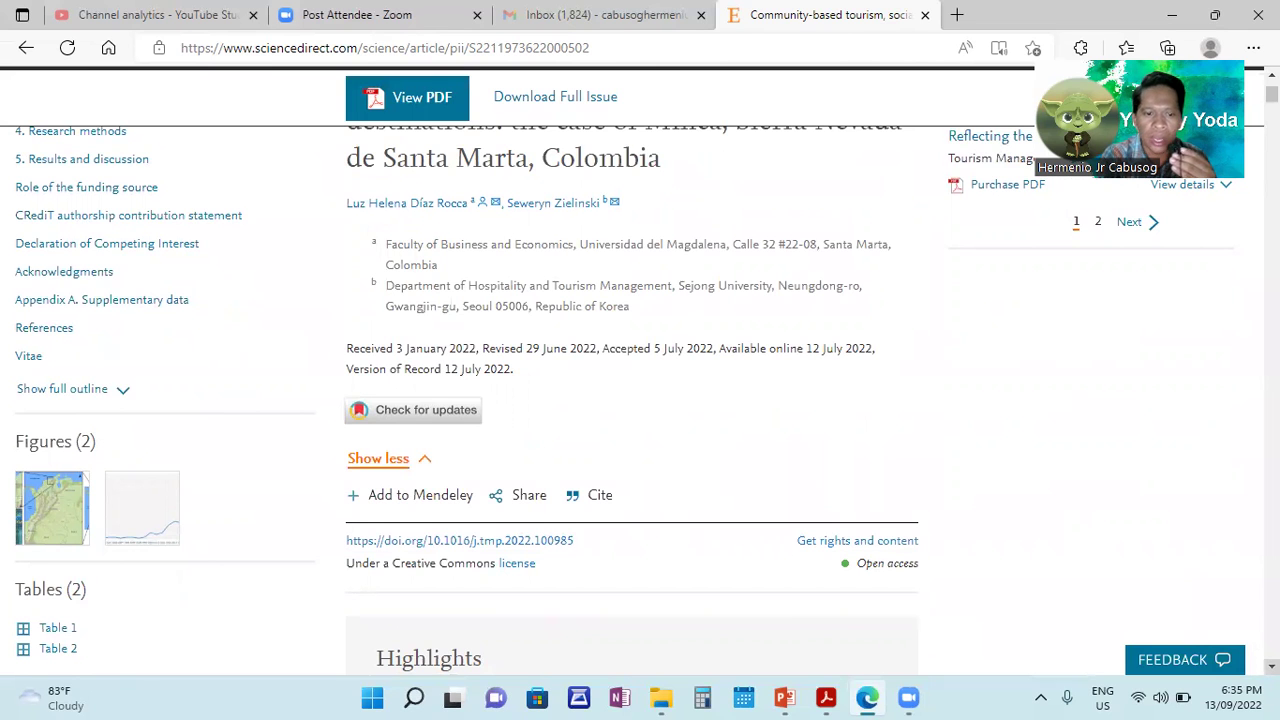
scroll(640, 400, "down", 3)
scroll(500, 400, "down", 1)
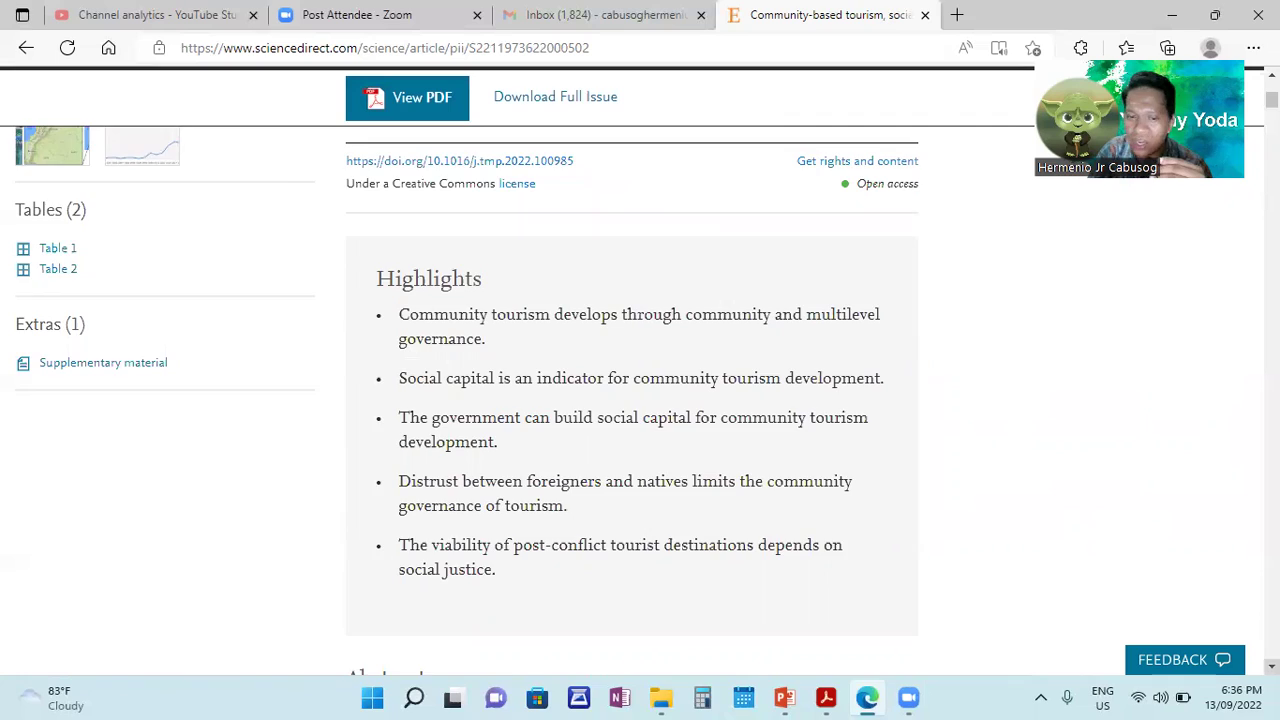
Read through the Highlights, Abstract and Introduction, then return to the article's top
scroll(640, 400, "down", 2)
scroll(640, 400, "down", 1)
scroll(640, 400, "down", 2)
scroll(640, 400, "down", 2)
scroll(640, 400, "down", 1)
scroll(640, 400, "down", 1)
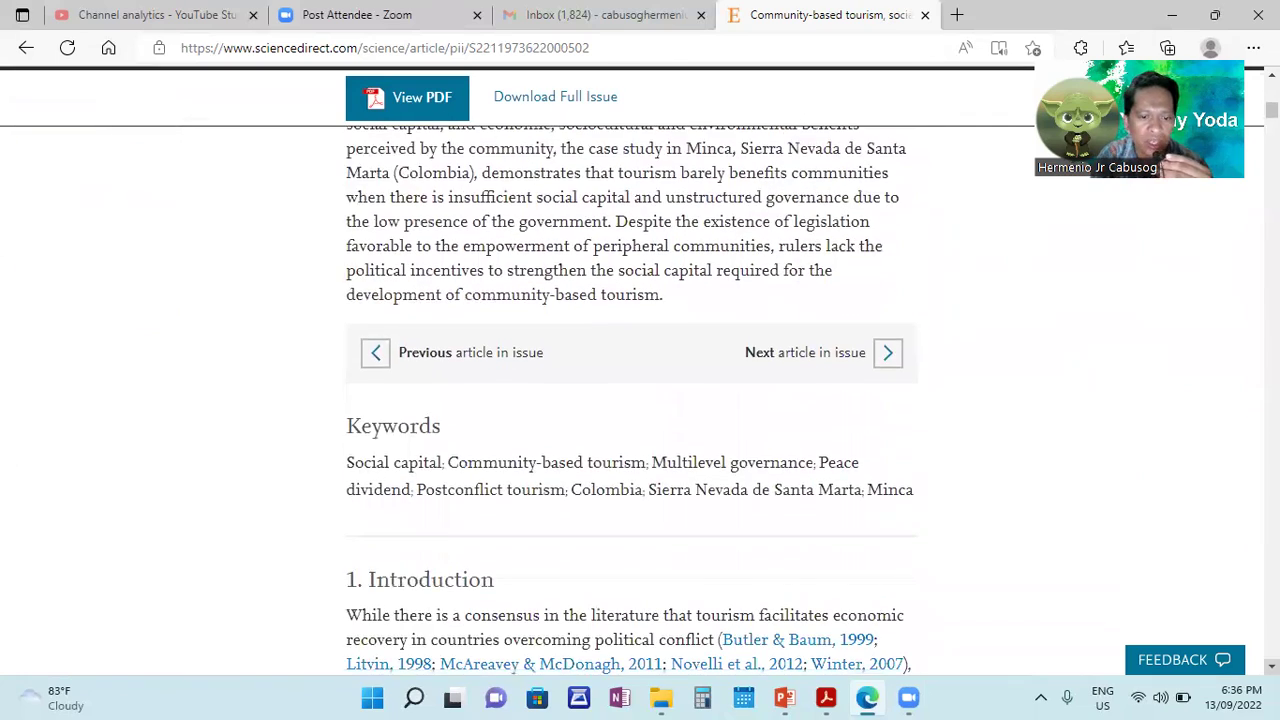
scroll(640, 400, "down", 1)
scroll(640, 400, "down", 1)
scroll(640, 400, "down", 2)
scroll(640, 400, "down", 2)
scroll(640, 400, "down", 2)
scroll(640, 400, "down", 2)
scroll(640, 400, "down", 2)
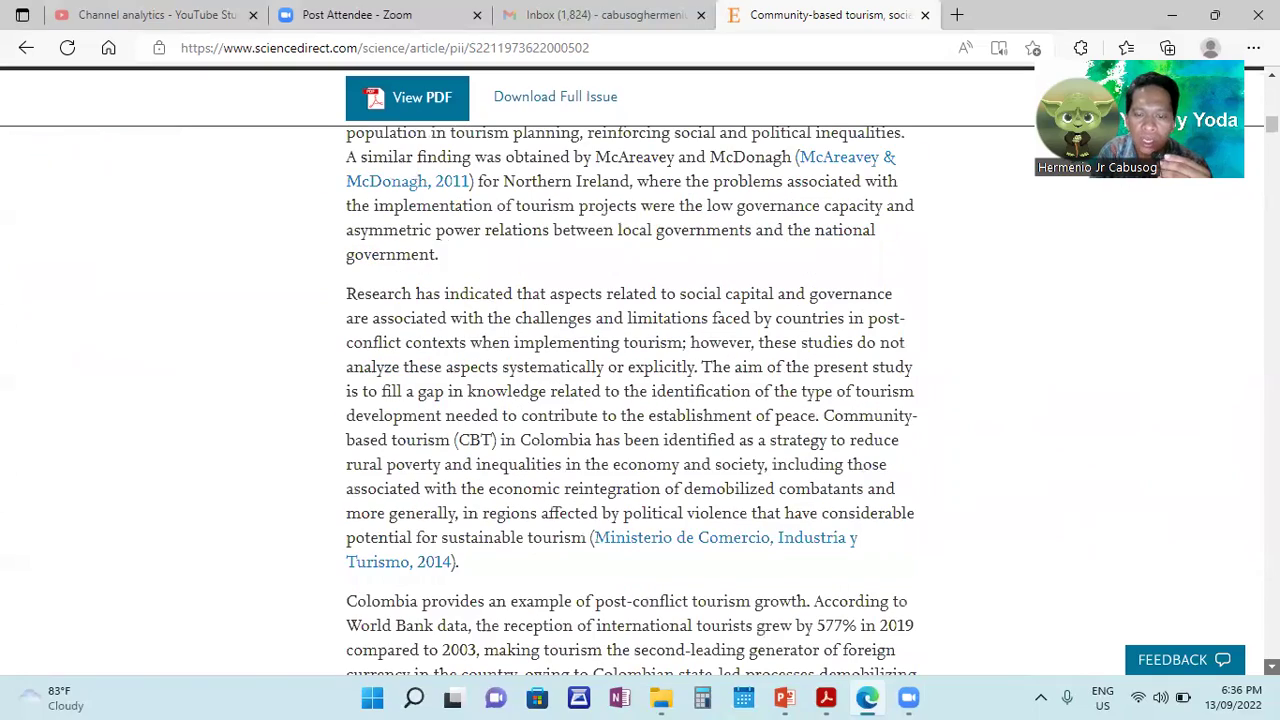
scroll(640, 400, "down", 2)
scroll(640, 400, "down", 2)
scroll(640, 400, "down", 3)
scroll(640, 400, "up", 5)
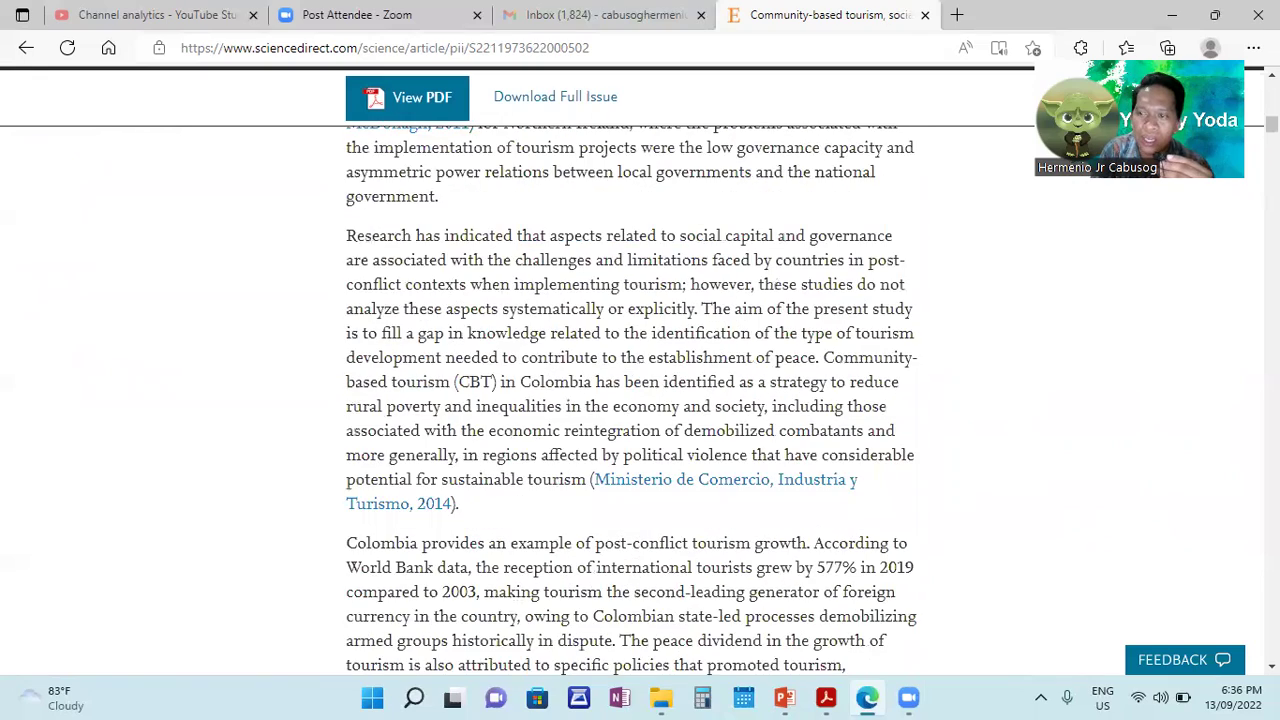
scroll(640, 400, "up", 5)
scroll(640, 400, "up", 3)
scroll(640, 400, "up", 2)
scroll(640, 400, "up", 10)
scroll(640, 400, "down", 3)
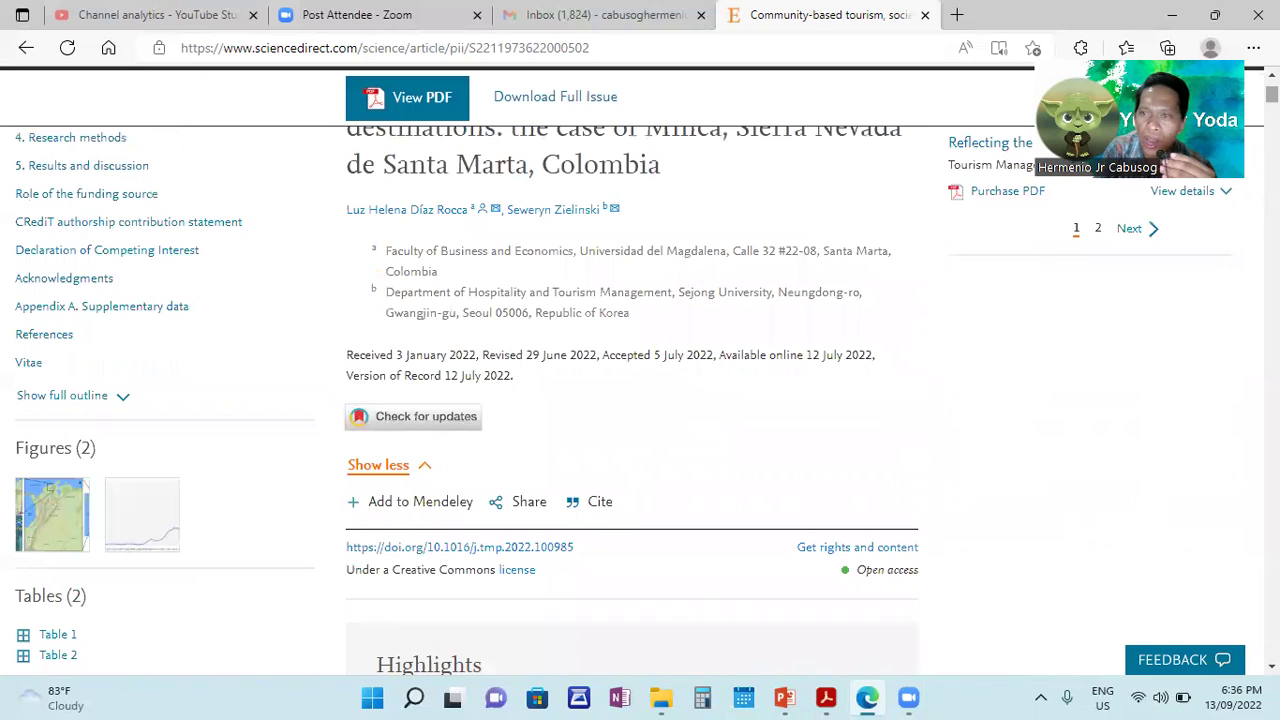
scroll(580, 110, "up", 1)
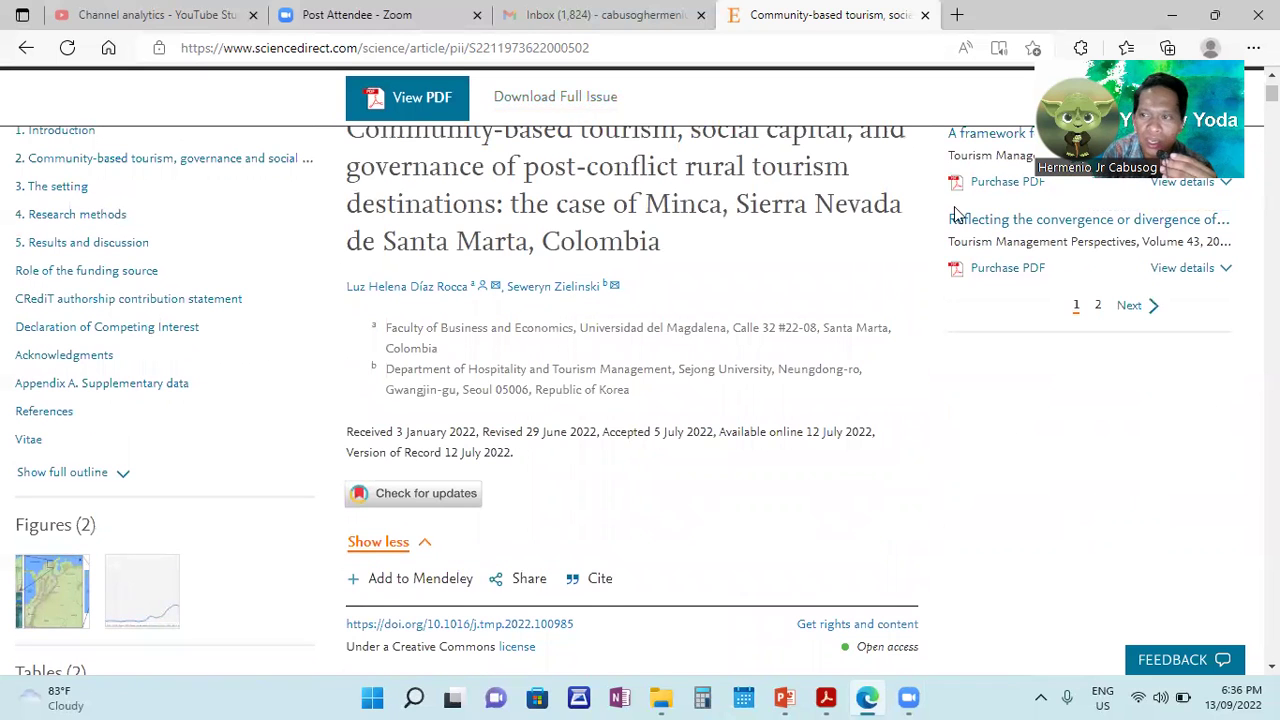
scroll(1090, 350, "up", 2)
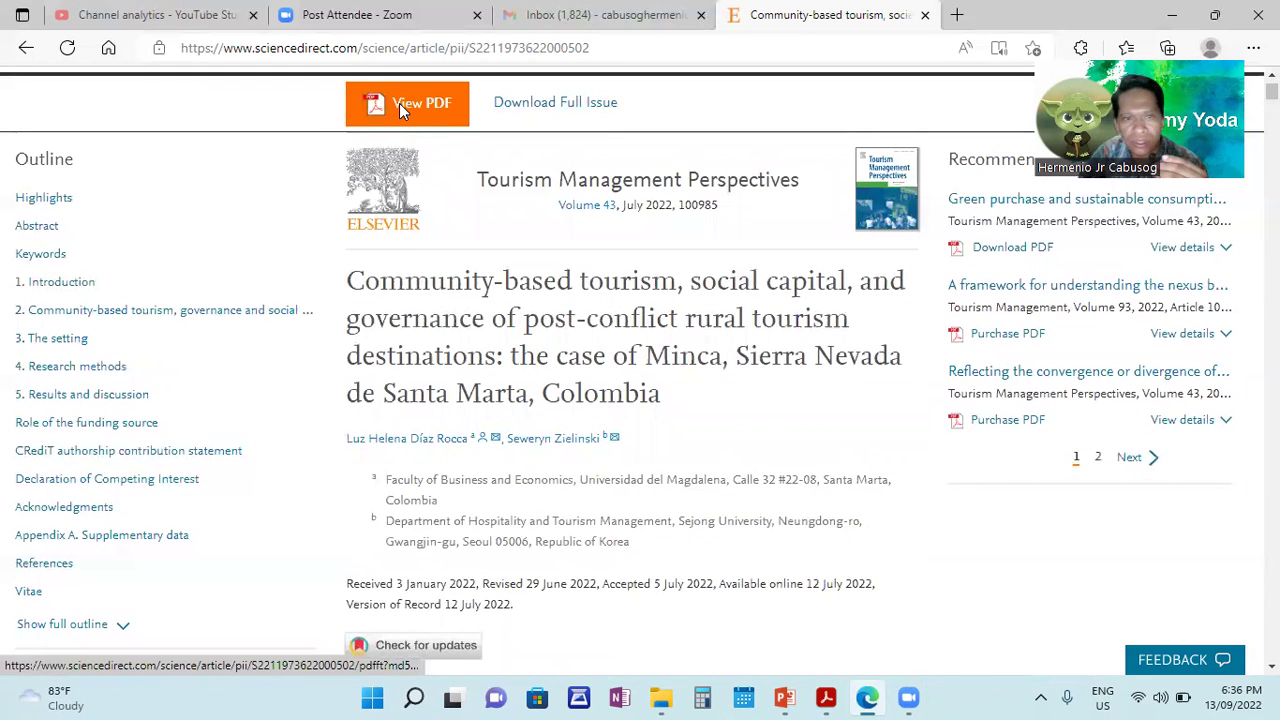
Open and download the Minca article's 12-page PDF, then return to the article page
left_click(400, 107)
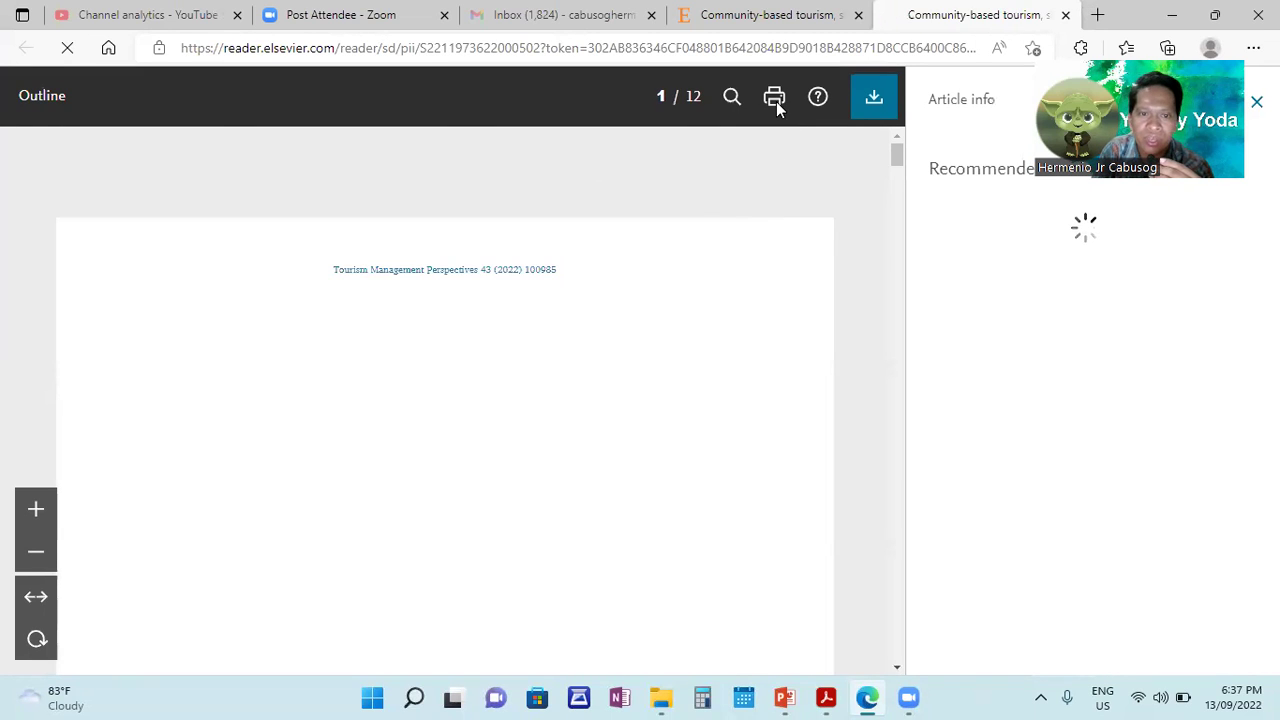
left_click(873, 110)
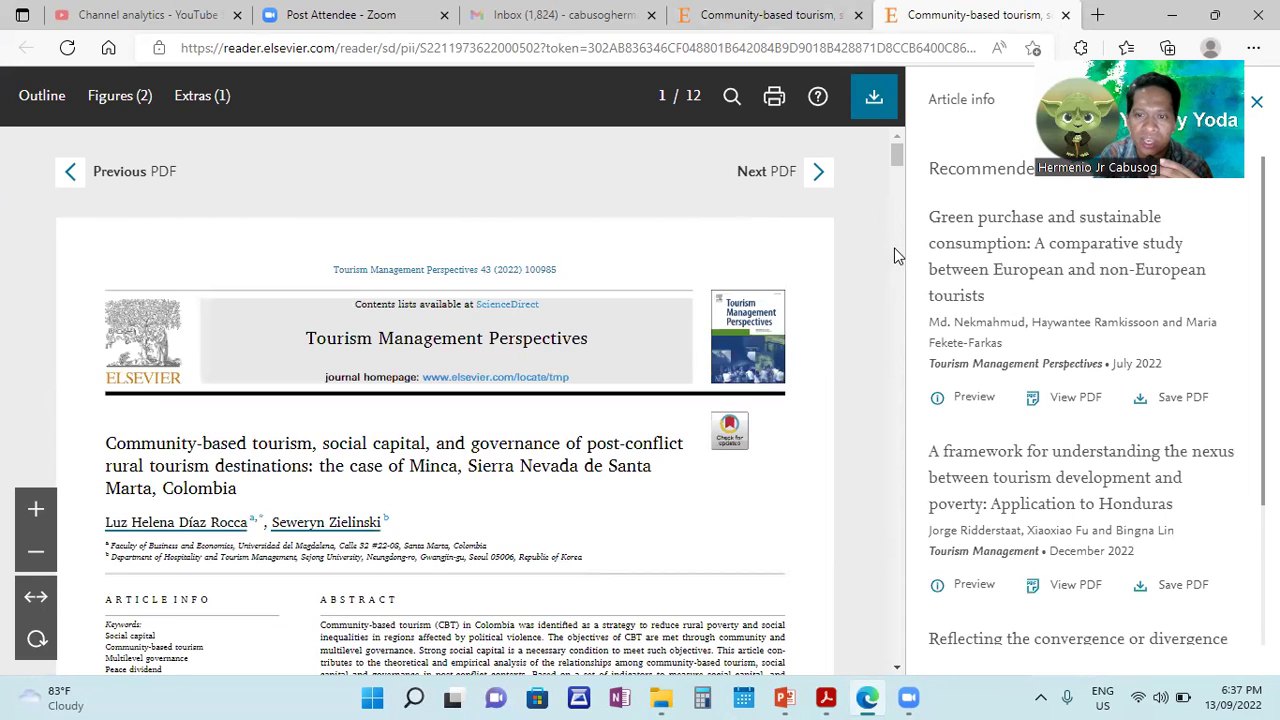
scroll(897, 256, "down", 5)
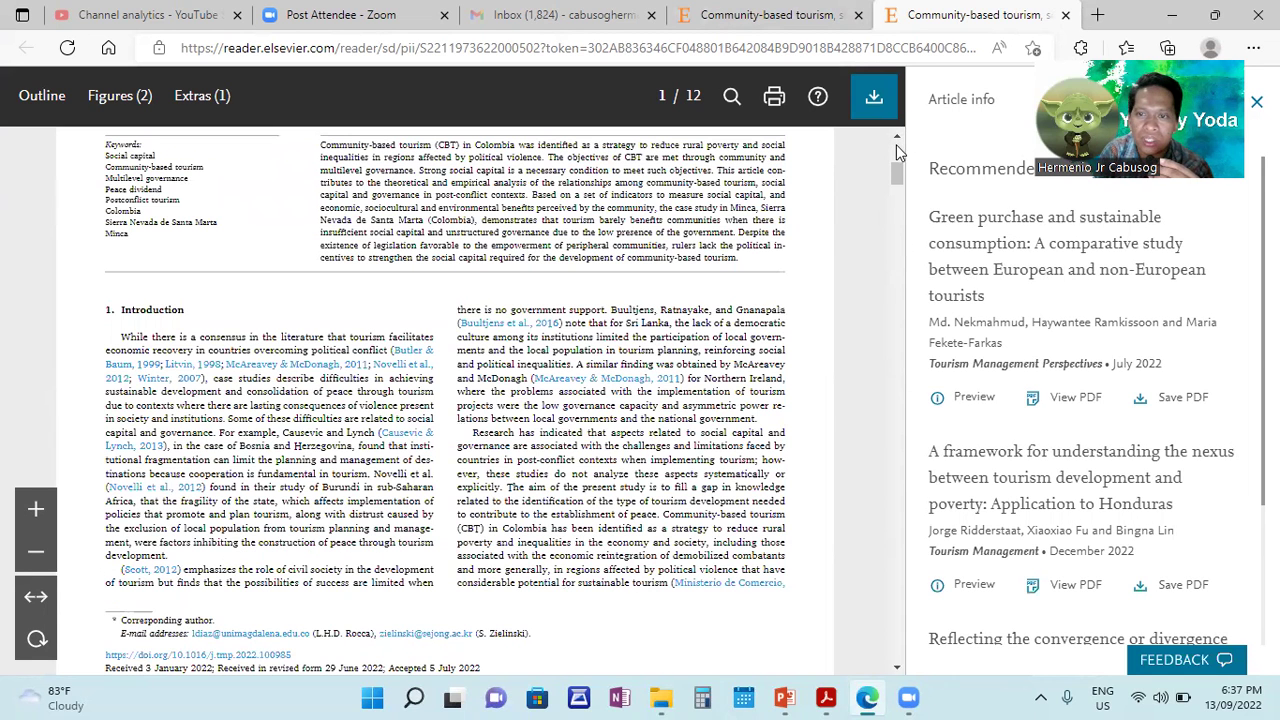
scroll(896, 144, "up", 5)
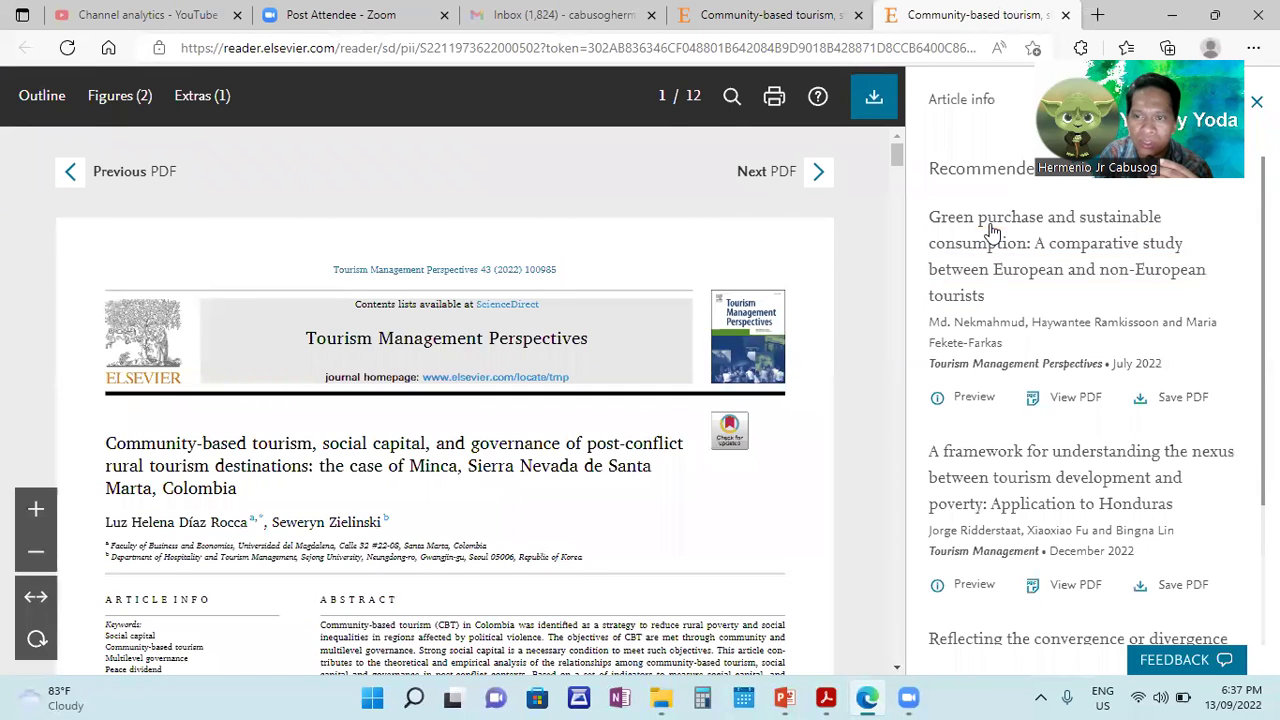
left_click(868, 98)
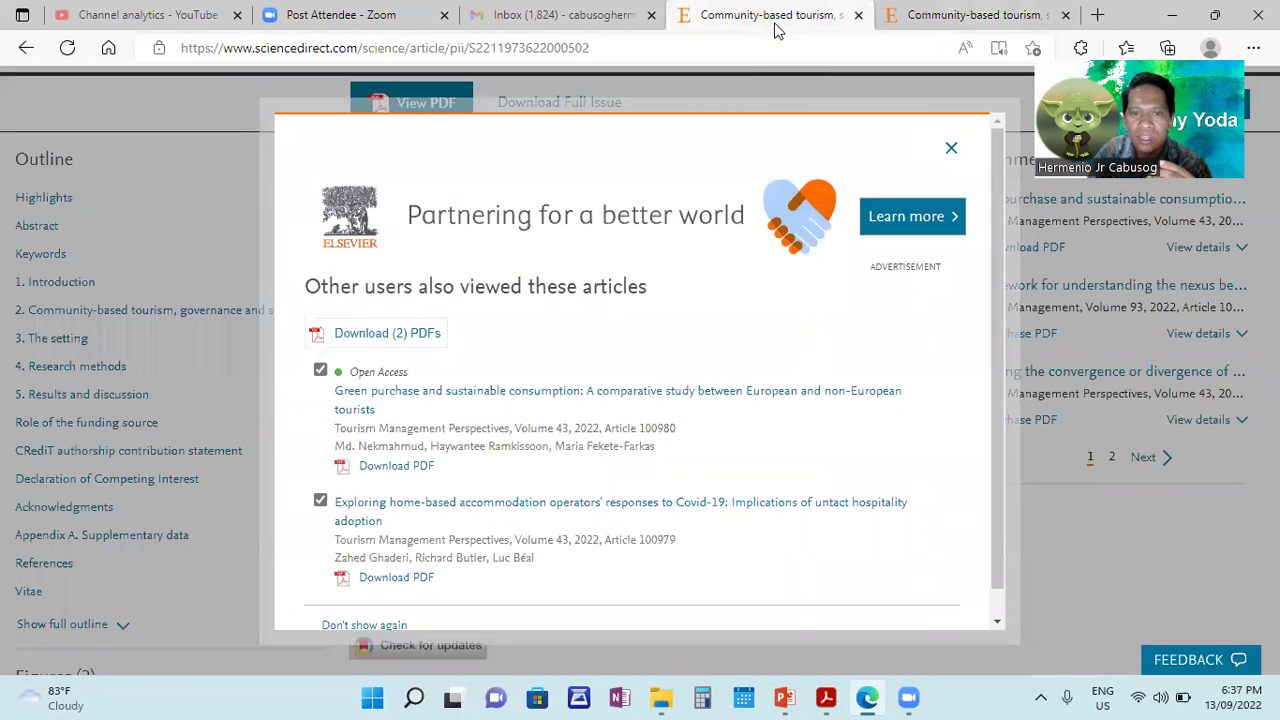
Close the 'Other users also viewed' pop-up and go back to the 13,273 filtered results
left_click(949, 151)
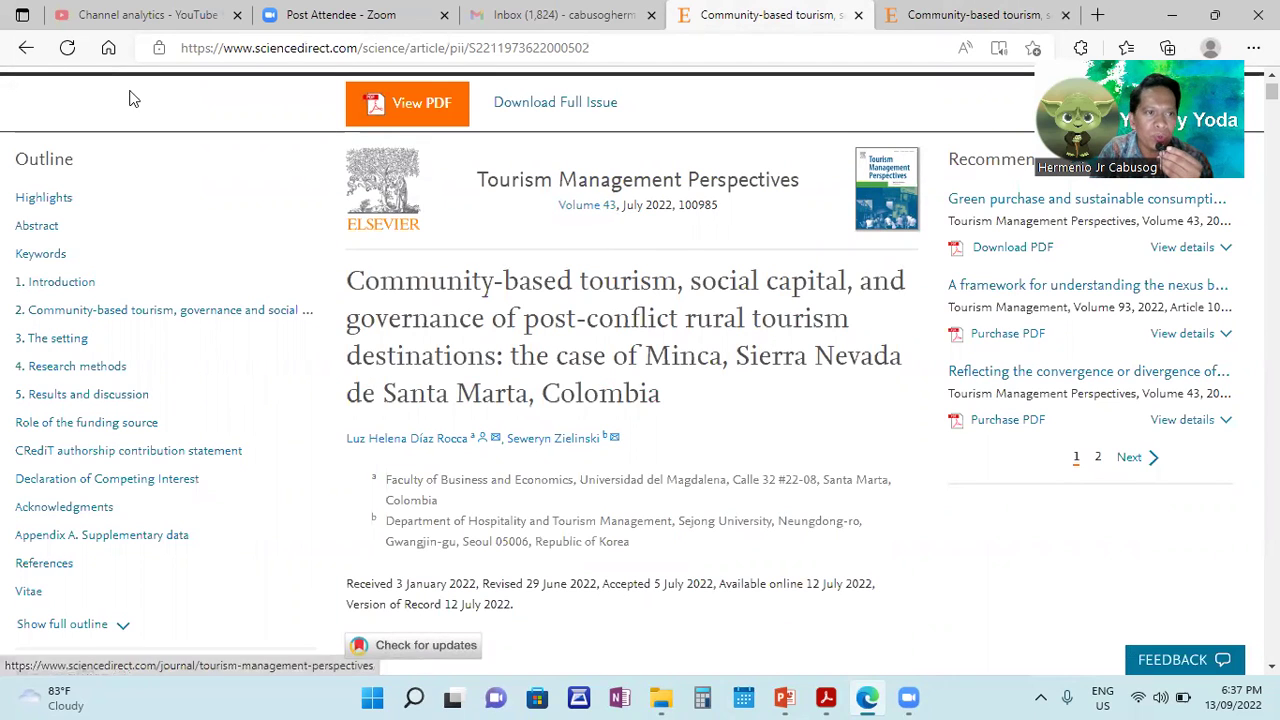
left_click(26, 52)
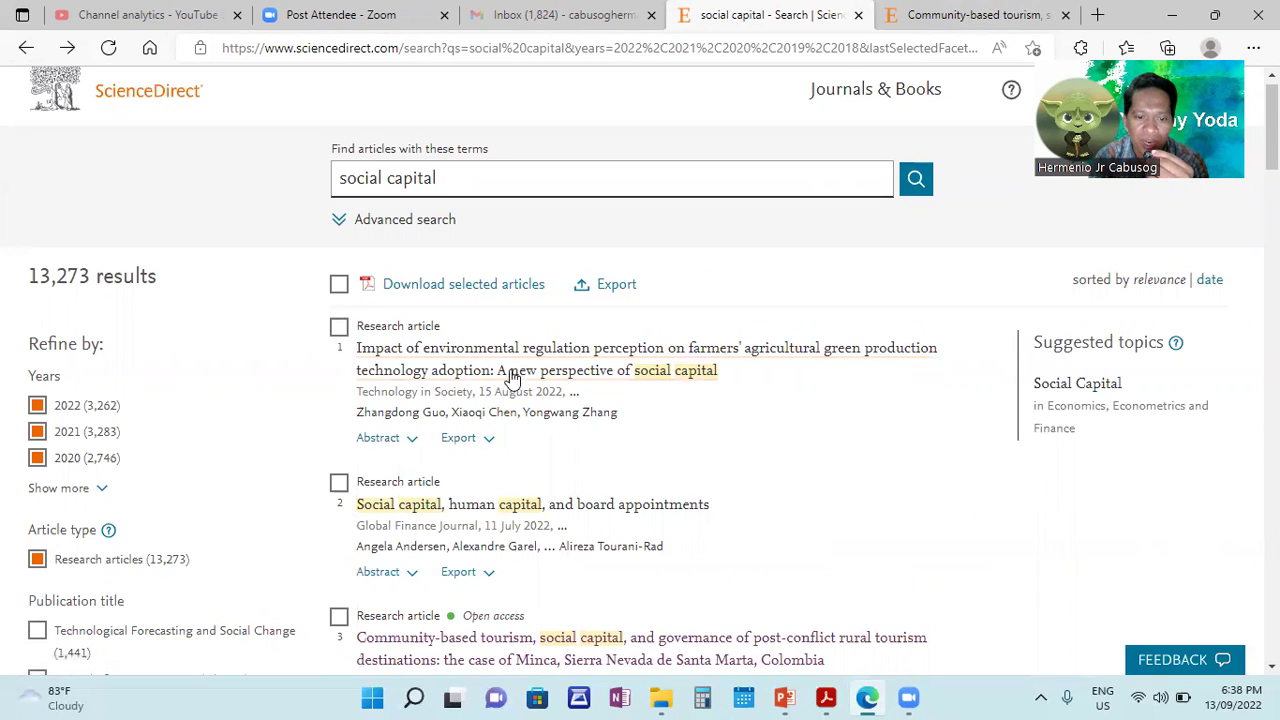
Open the top result, the environmental regulation perception and farmers' green technology article
left_click(515, 363)
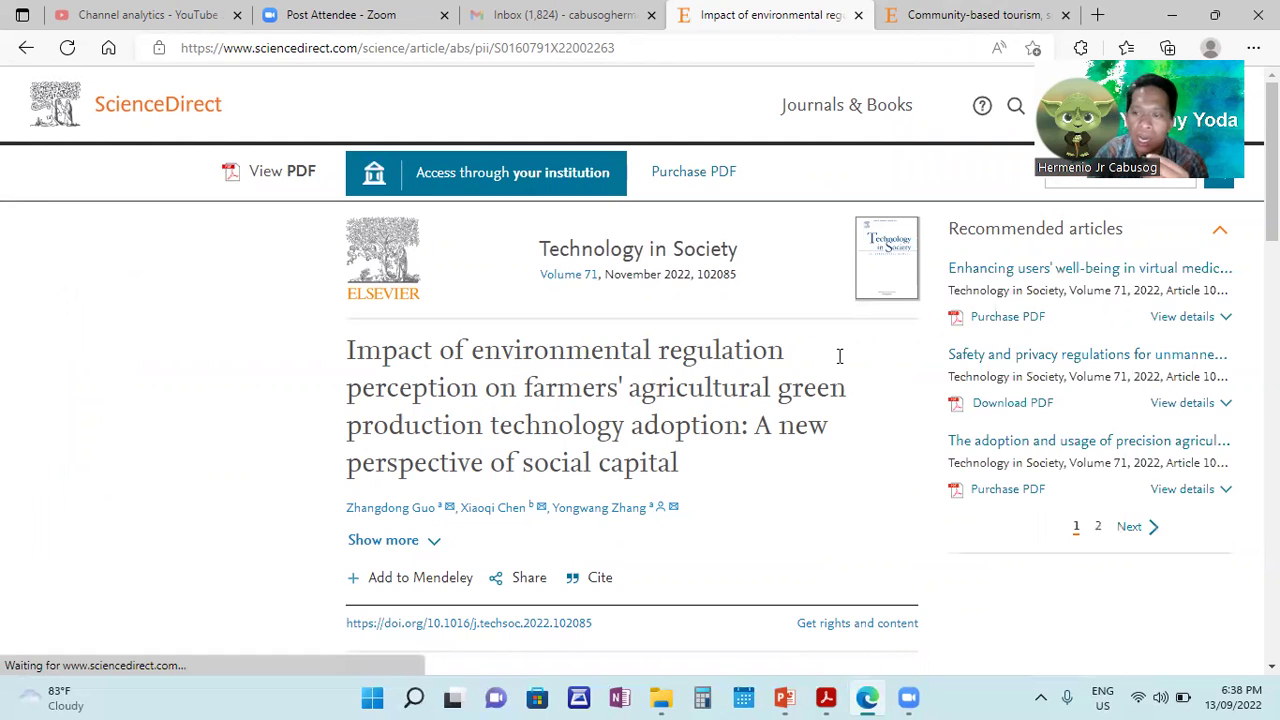
scroll(640, 400, "down", 2)
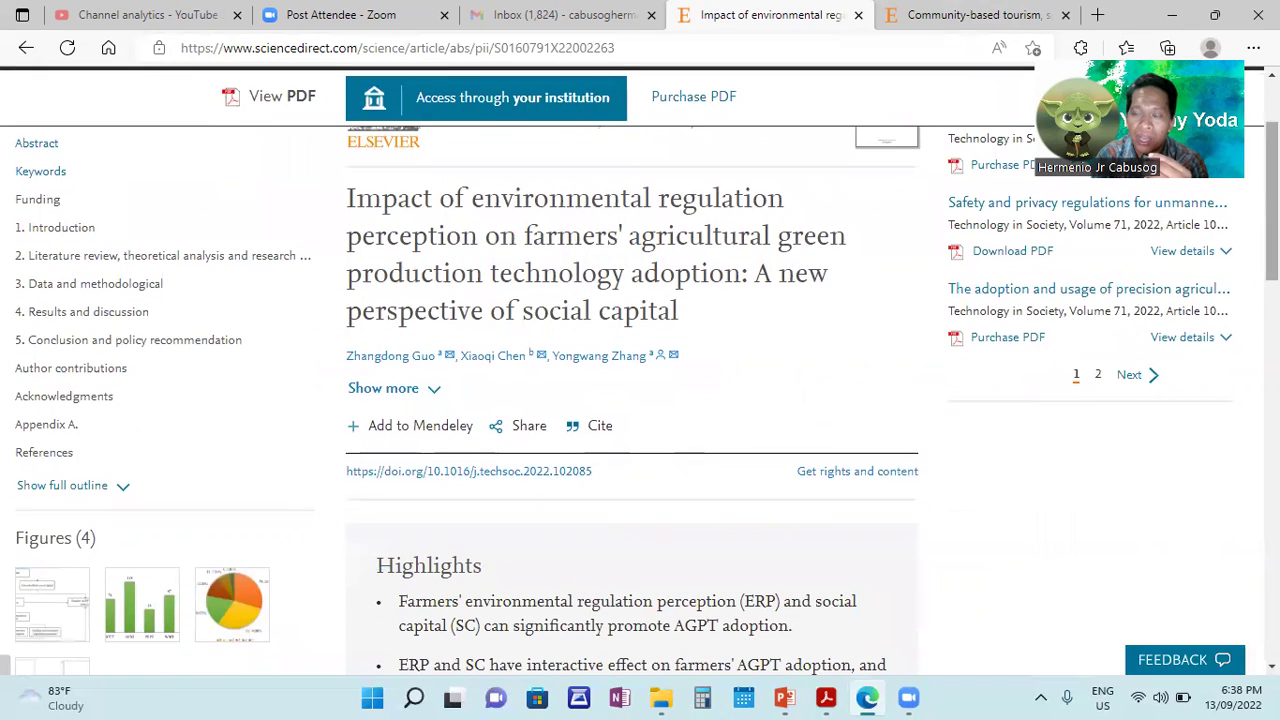
scroll(640, 400, "up", 1)
scroll(640, 400, "up", 1)
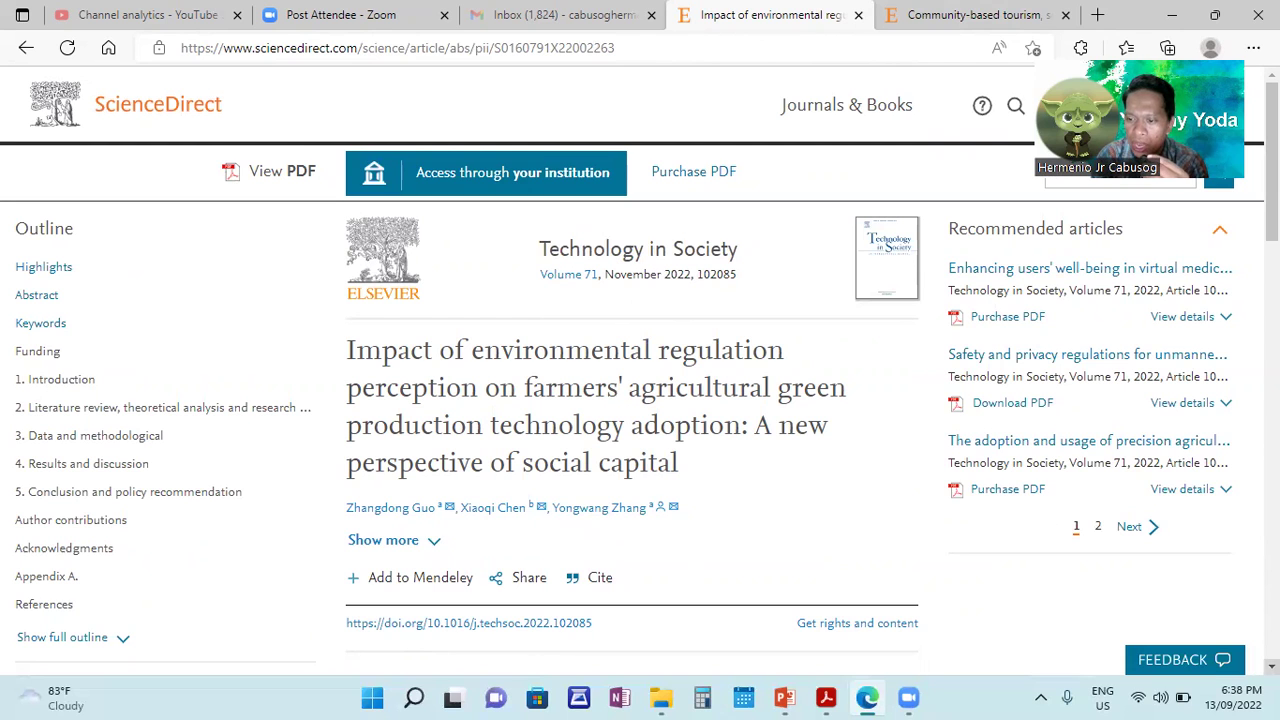
Read through the article's Highlights, Abstract and Keywords, then return to the top
scroll(533, 532, "down", 2)
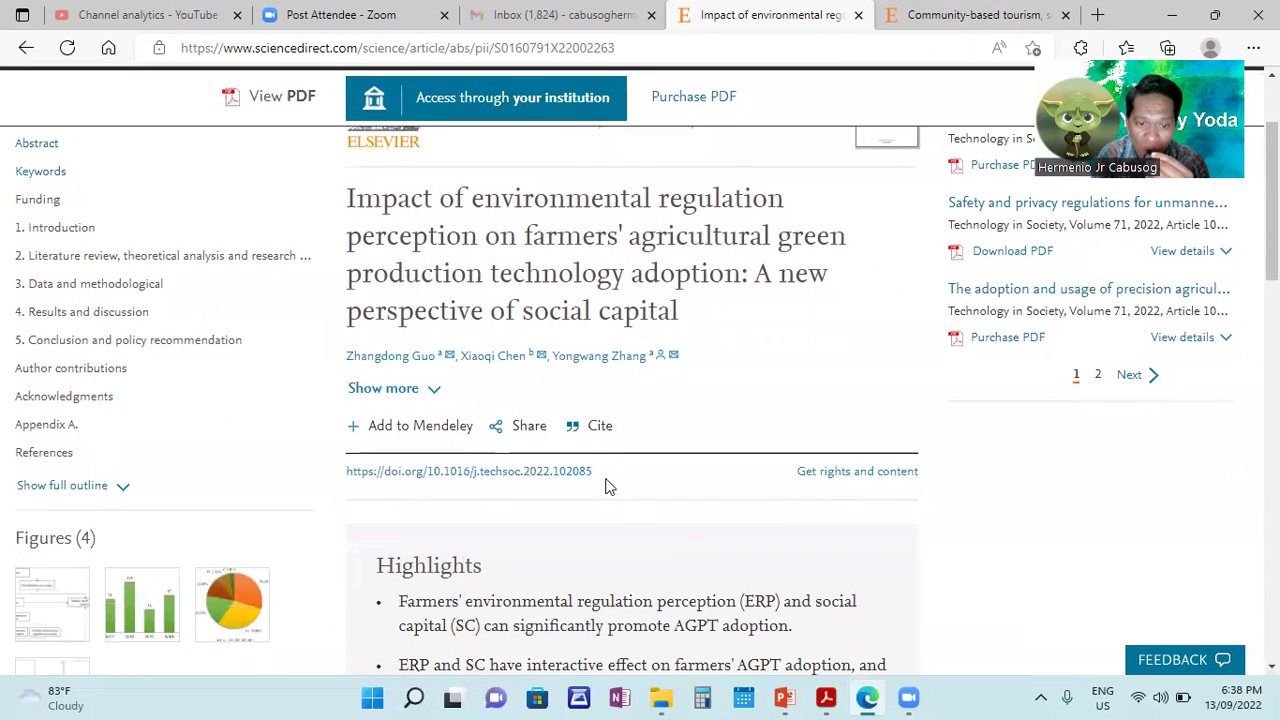
scroll(825, 562, "down", 2)
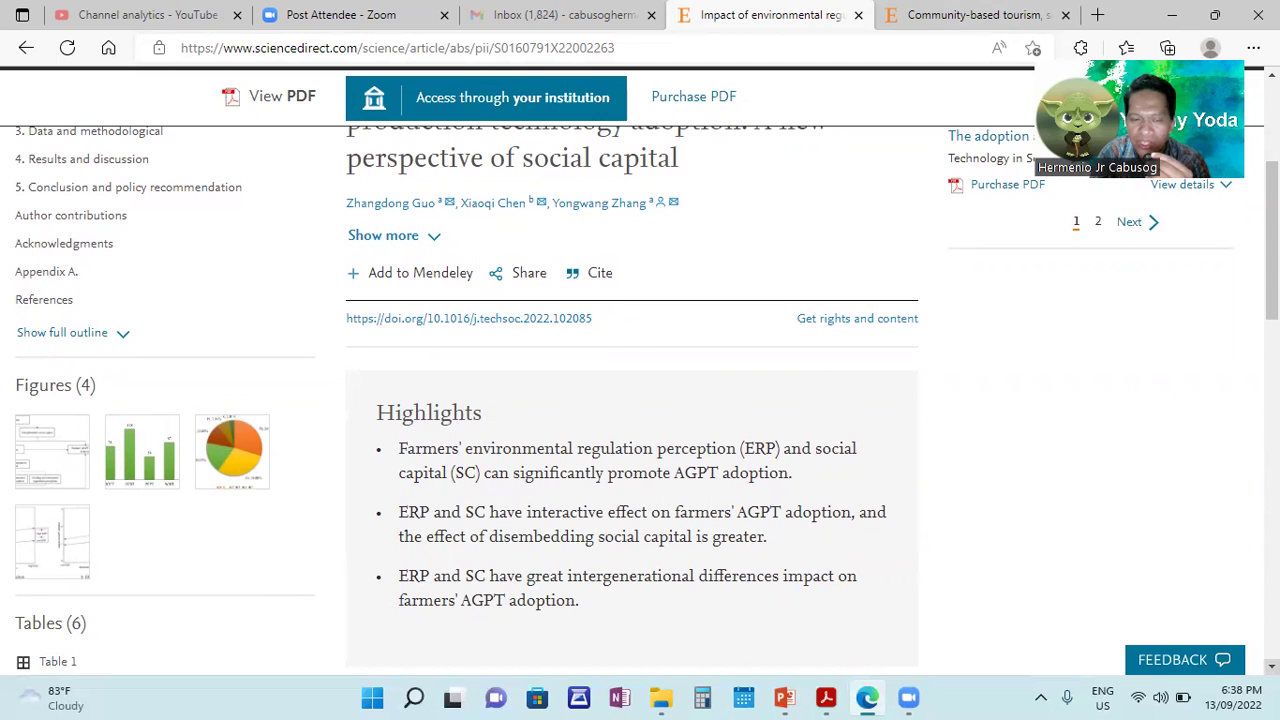
scroll(632, 400, "down", 1)
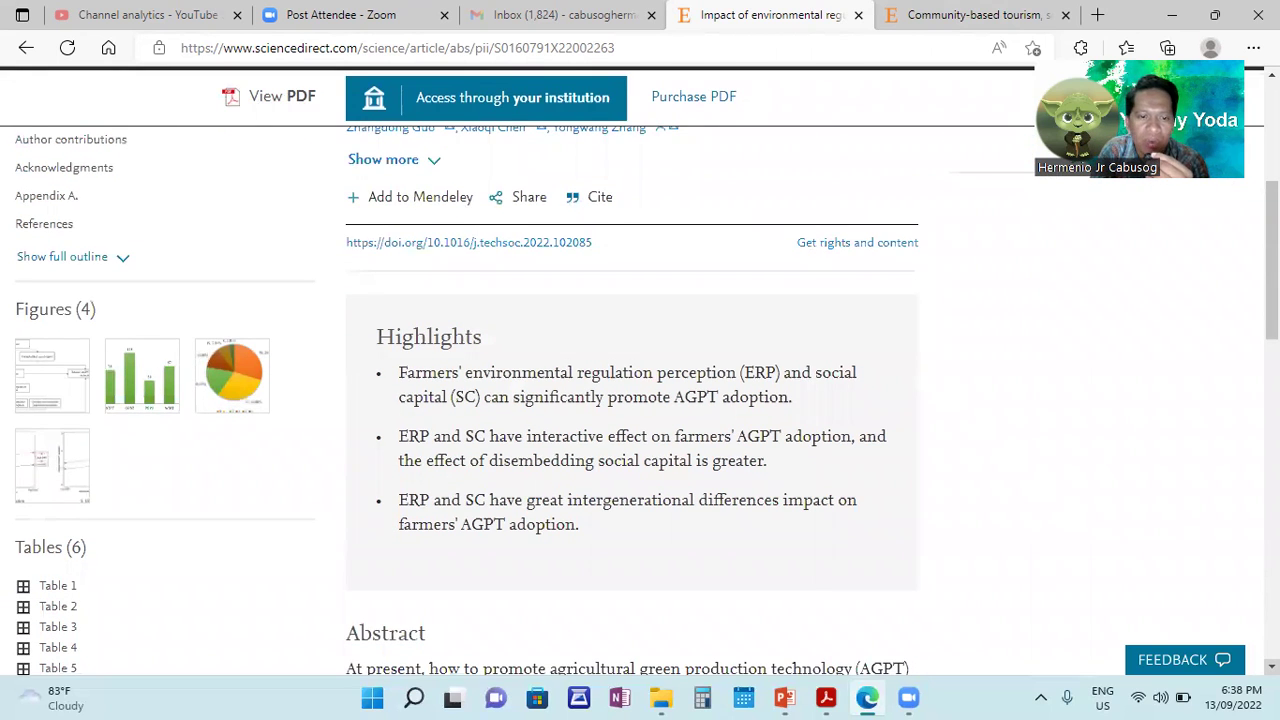
scroll(632, 400, "down", 2)
scroll(632, 400, "down", 2)
scroll(632, 400, "down", 4)
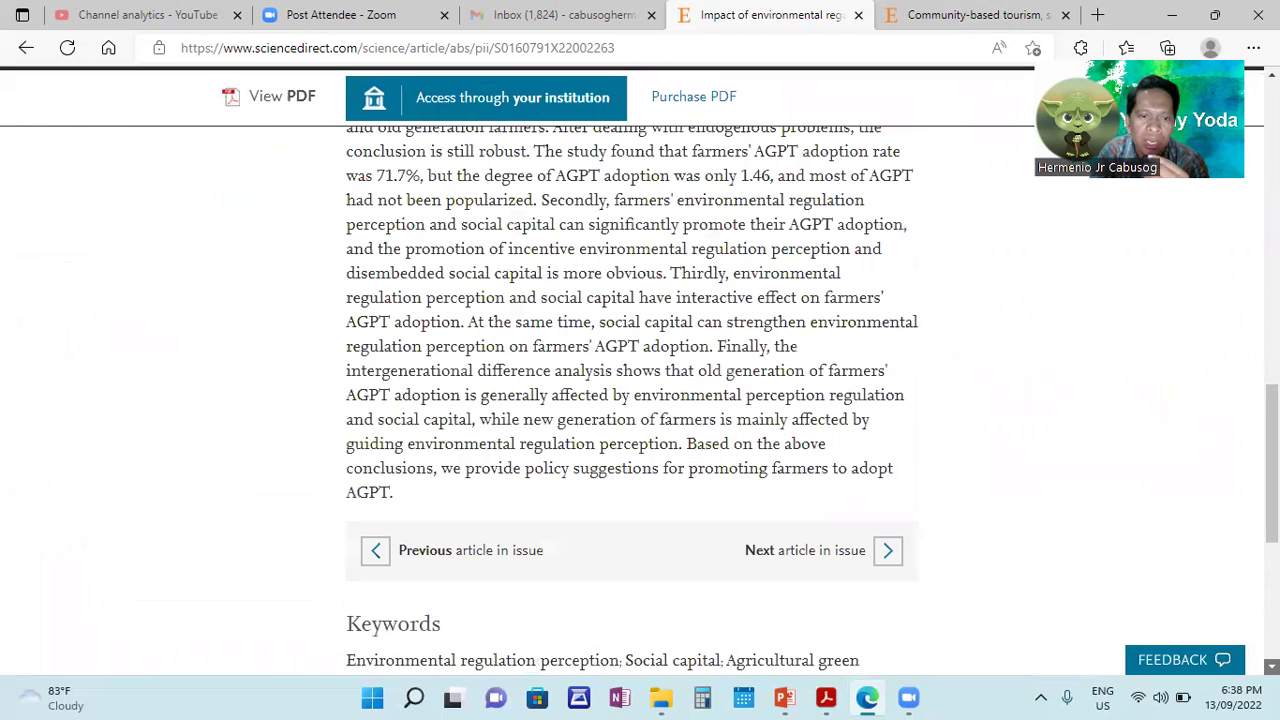
scroll(1000, 550, "down", 2)
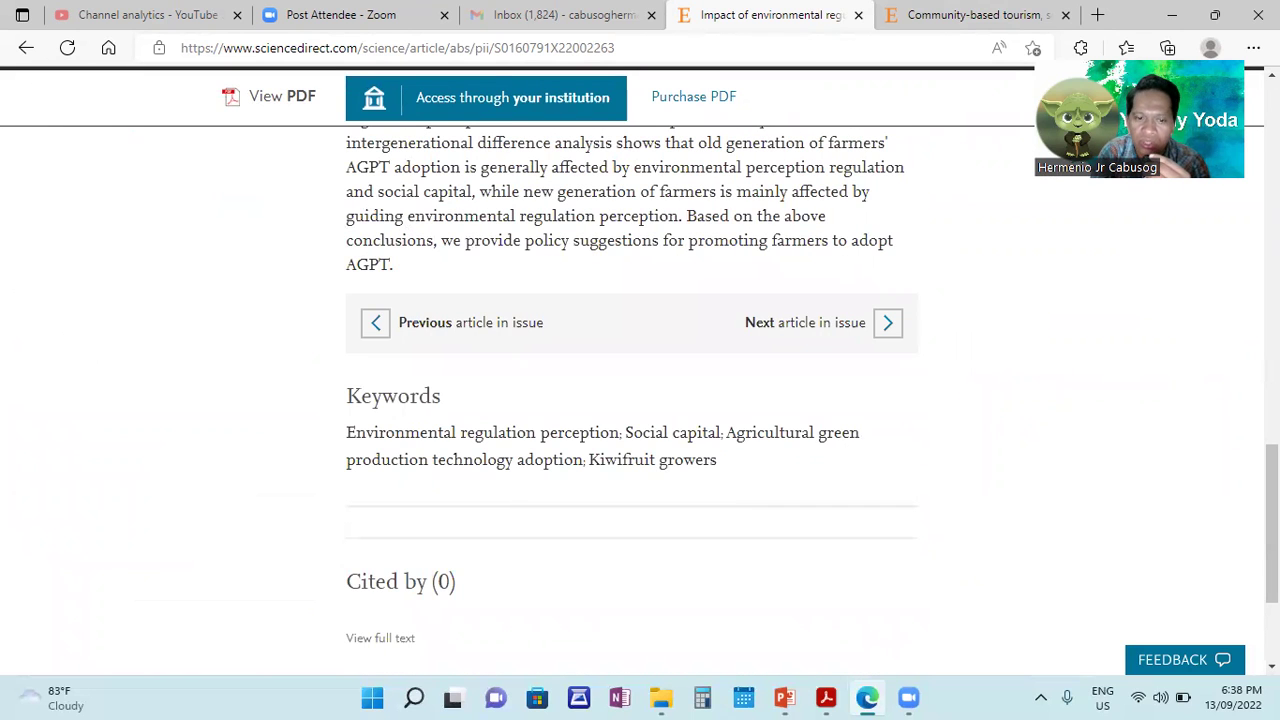
scroll(632, 400, "down", 2)
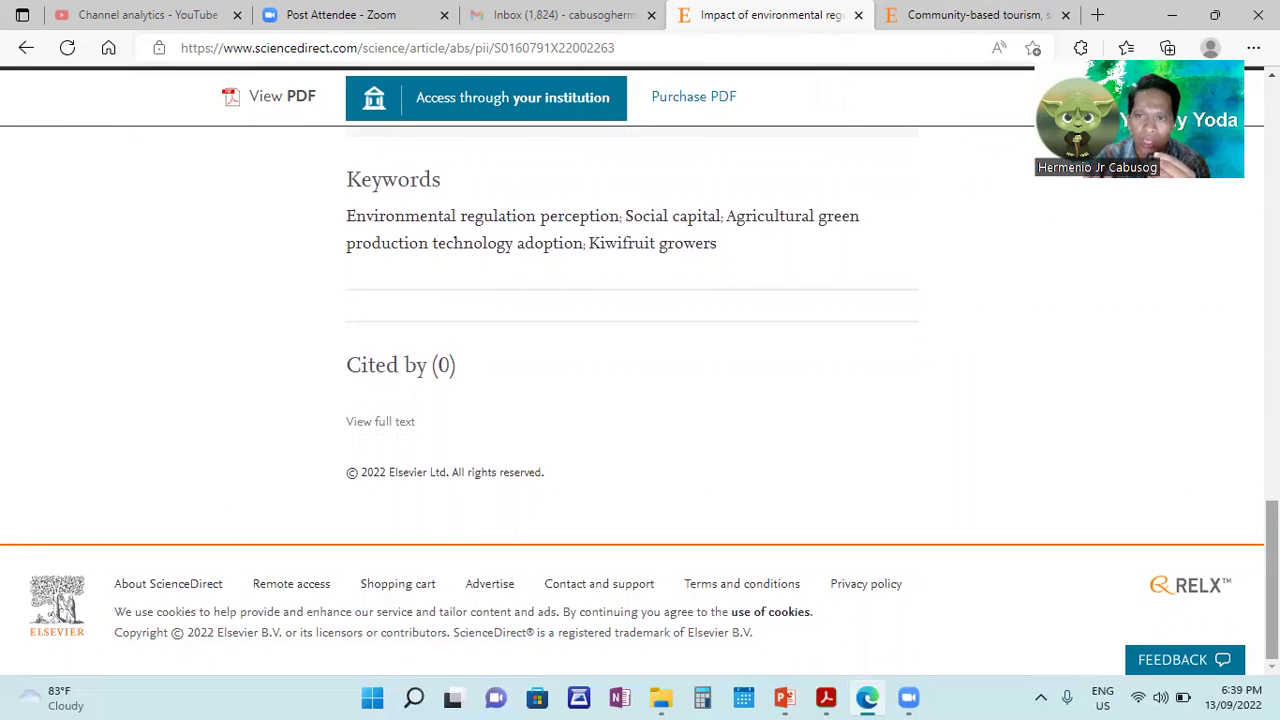
scroll(640, 400, "up", 2)
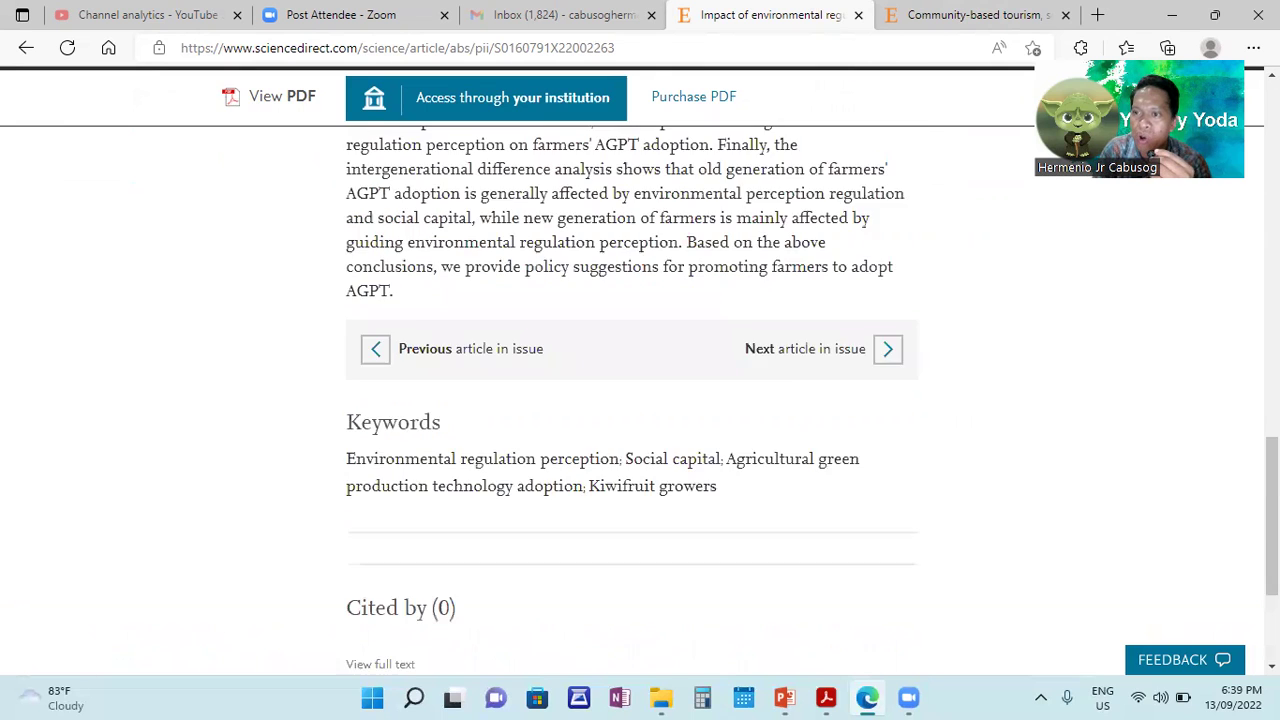
scroll(640, 400, "up", 6)
scroll(640, 400, "up", 2)
scroll(640, 400, "up", 5)
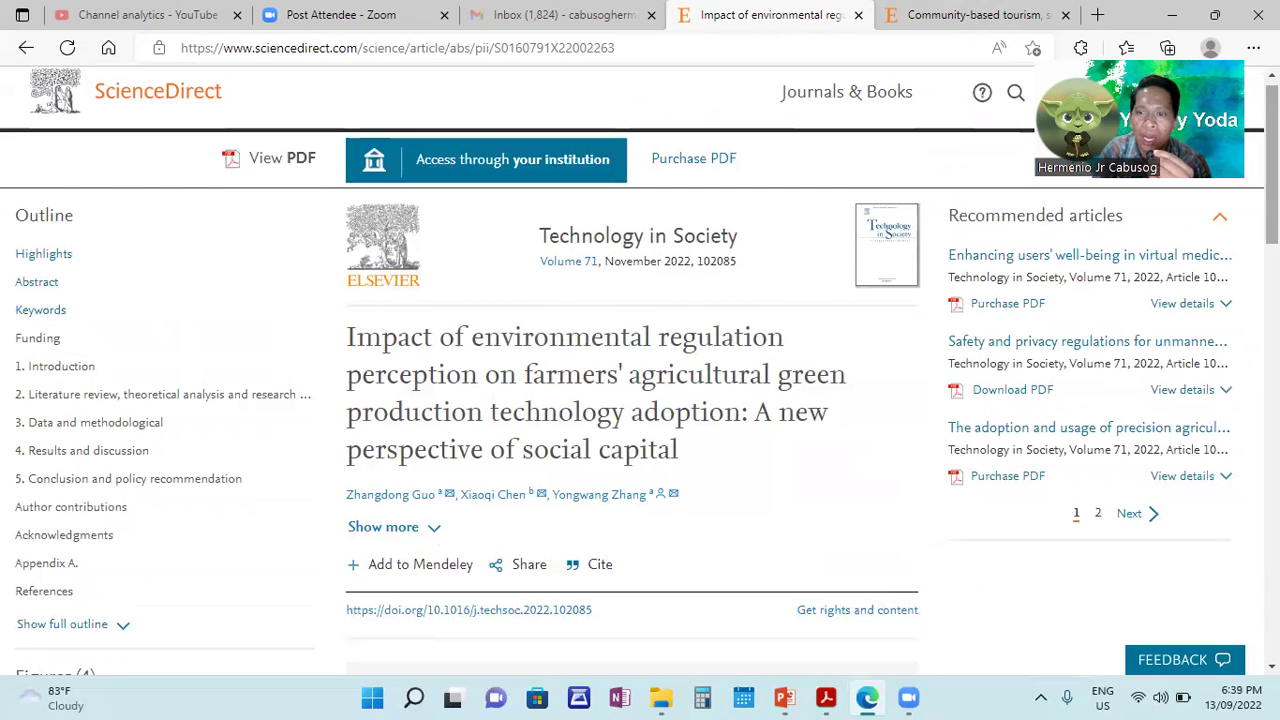